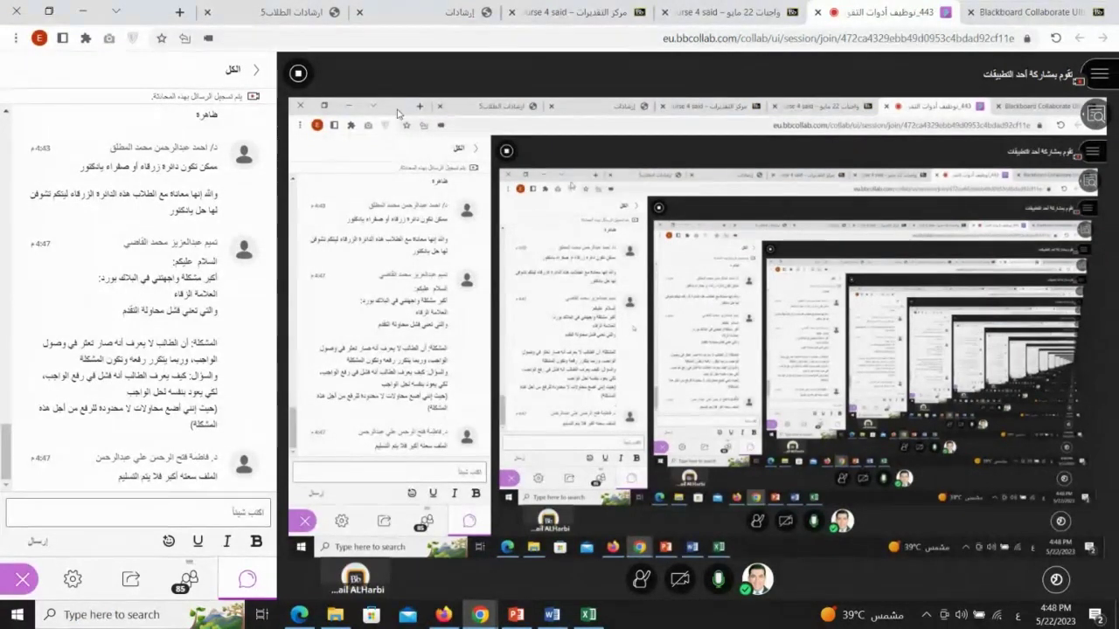
# Step: Open the assignment الواجب الأول_22 مايو on the course's واجبات 22 مايو page for editing
pyautogui.click(734, 12)
pyautogui.click(705, 370)
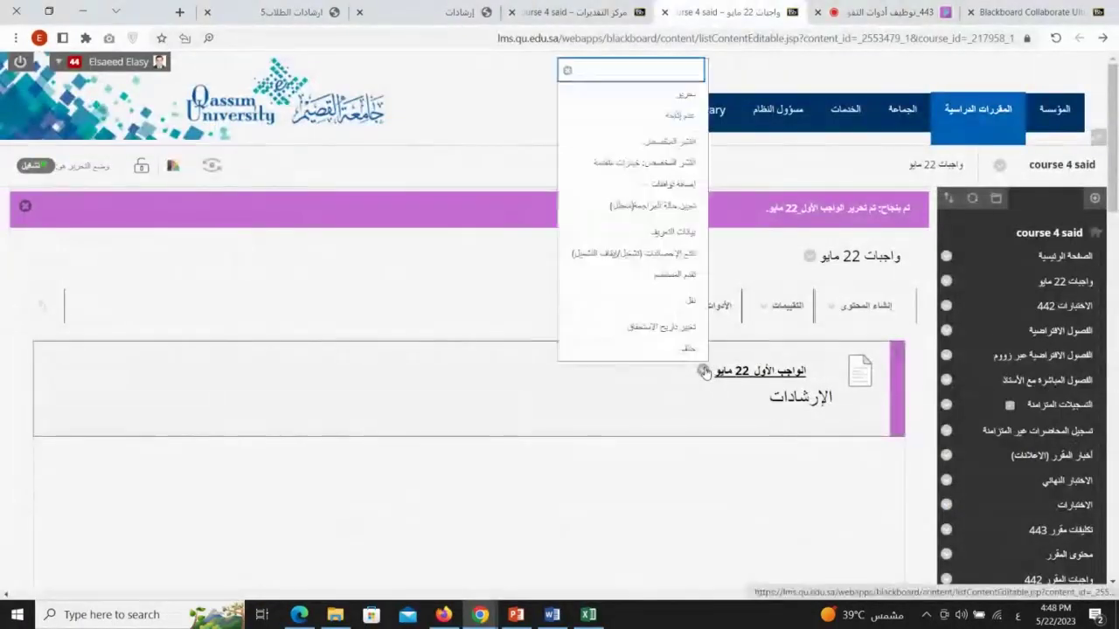
pyautogui.click(691, 95)
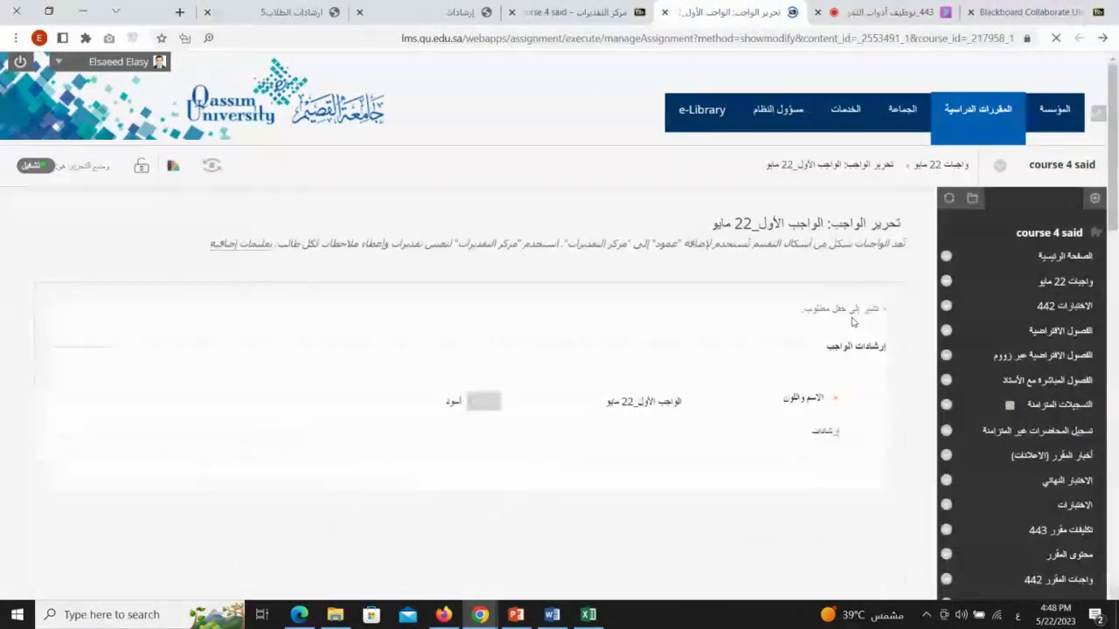
# Step: Expand the assignment's submission details (تفاصيل التقديم) section within the grading settings
pyautogui.scroll(-6, 887, 402)
pyautogui.scroll(-3, 887, 411)
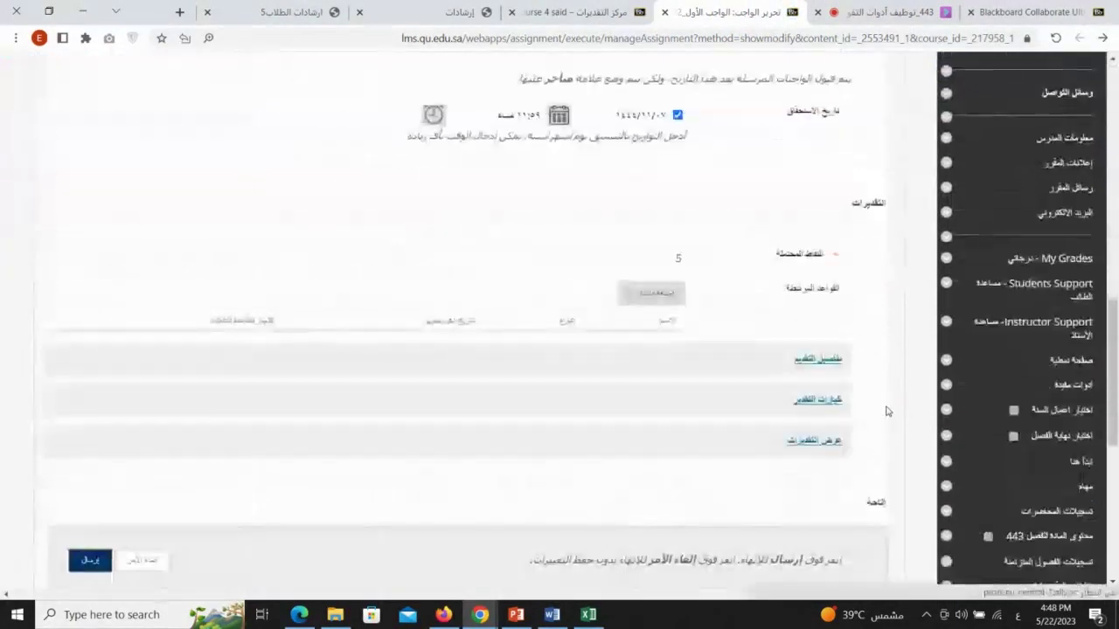
pyautogui.scroll(6, 827, 332)
pyautogui.scroll(-2, 858, 344)
pyautogui.scroll(-4, 858, 344)
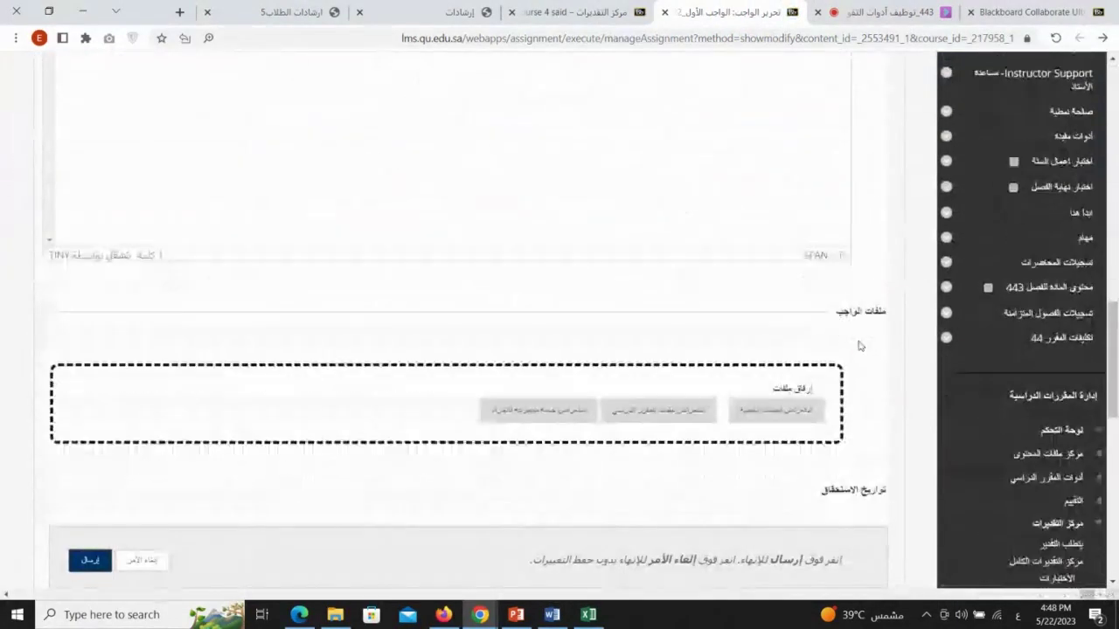
pyautogui.scroll(6, 860, 346)
pyautogui.scroll(3, 858, 346)
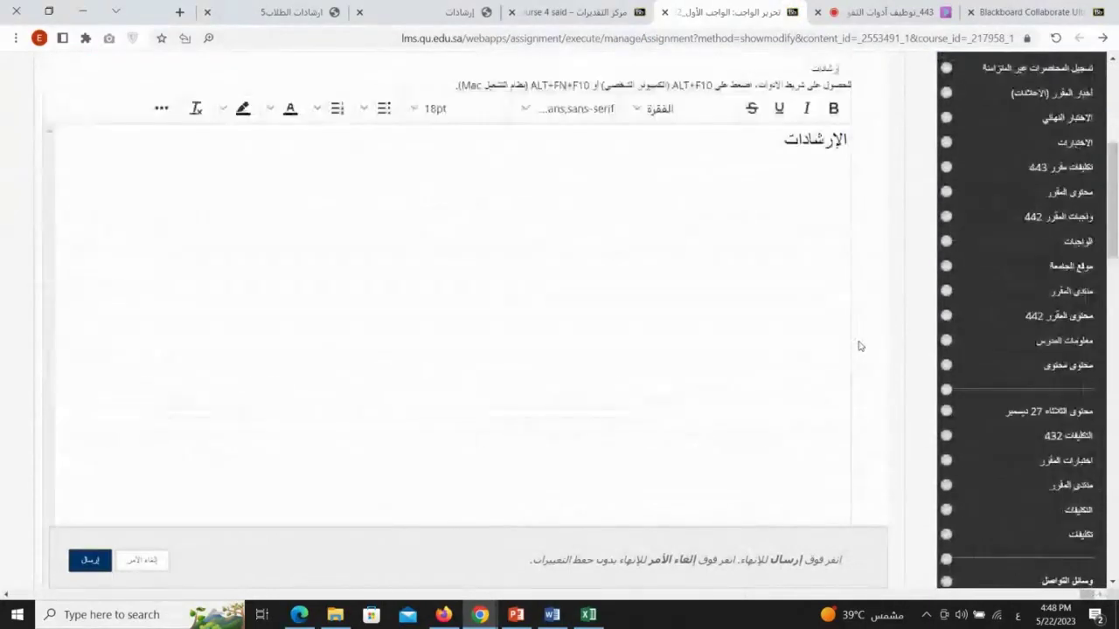
pyautogui.scroll(-8, 858, 347)
pyautogui.scroll(3, 858, 349)
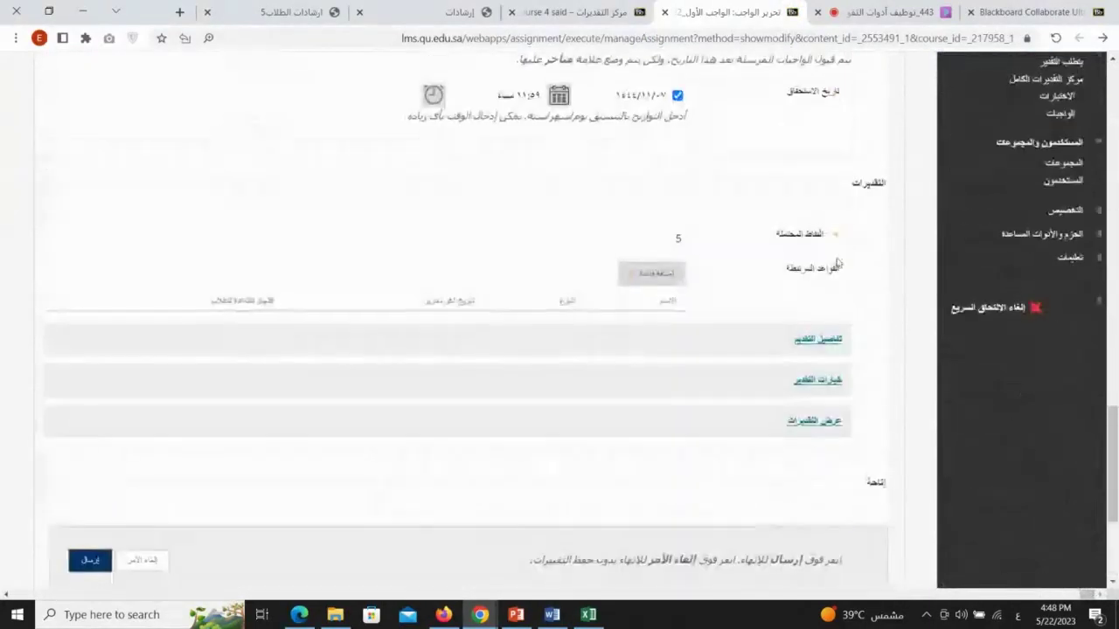
pyautogui.click(835, 337)
pyautogui.scroll(-1, 856, 319)
pyautogui.scroll(-3, 857, 379)
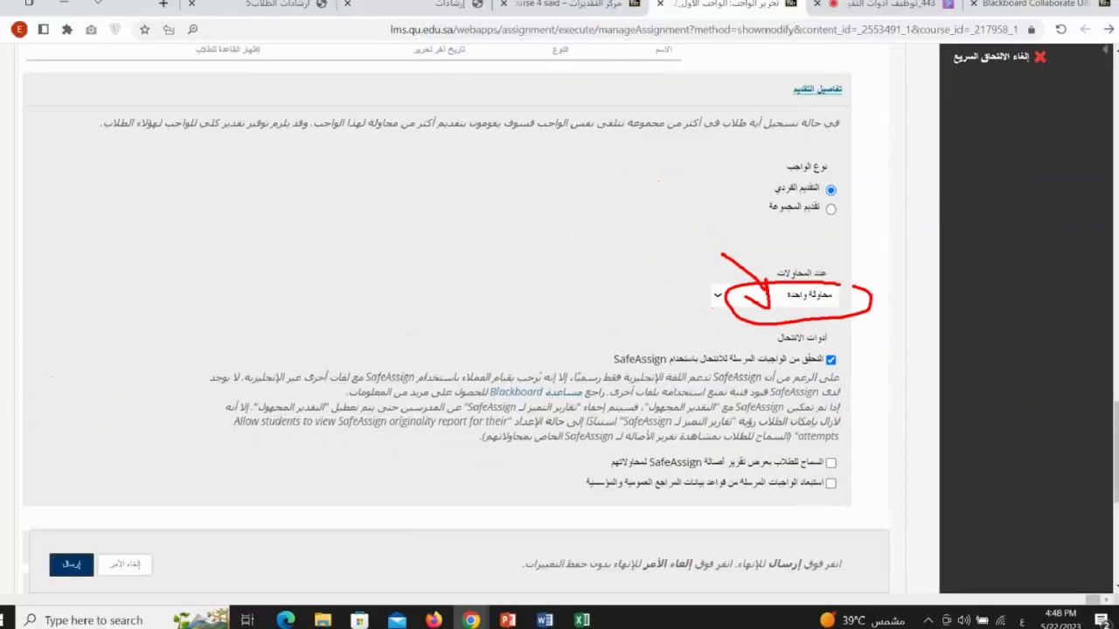
# Step: Examine the assignment's availability dates and open the calendar for the display-until (العرض حتى) date
pyautogui.scroll(-3, 744, 326)
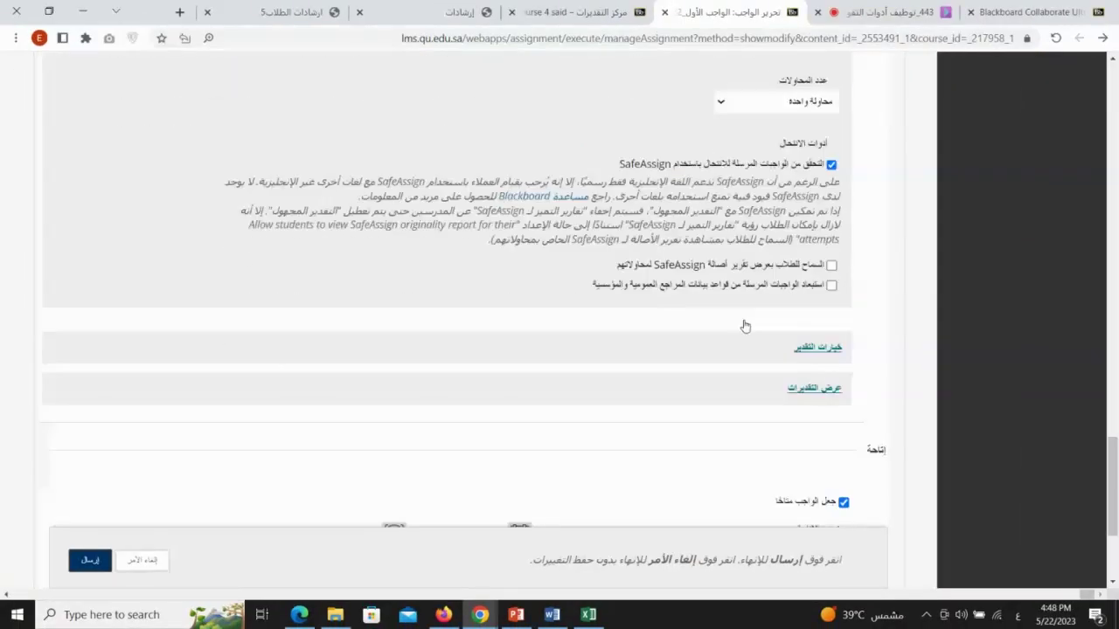
pyautogui.scroll(-3, 745, 326)
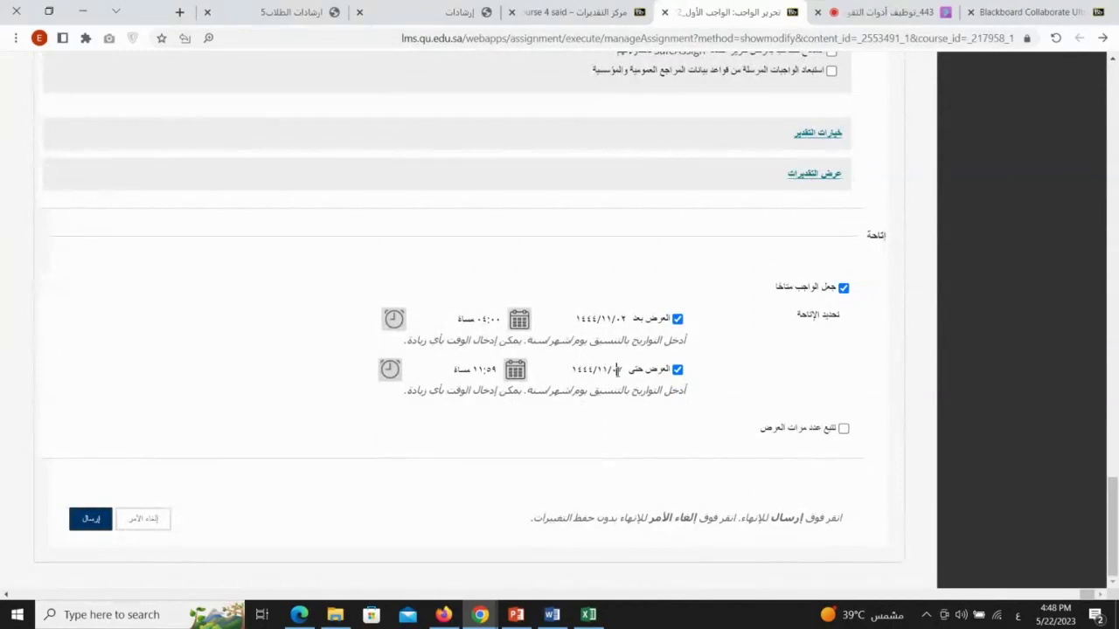
pyautogui.doubleClick(619, 369)
pyautogui.write('7')
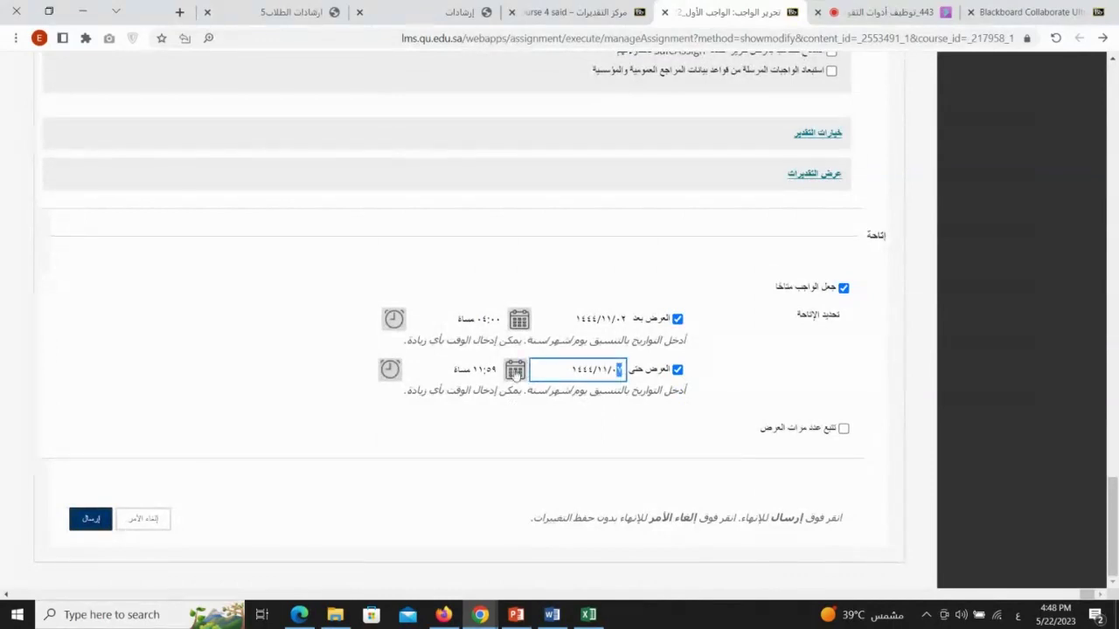
pyautogui.click(515, 369)
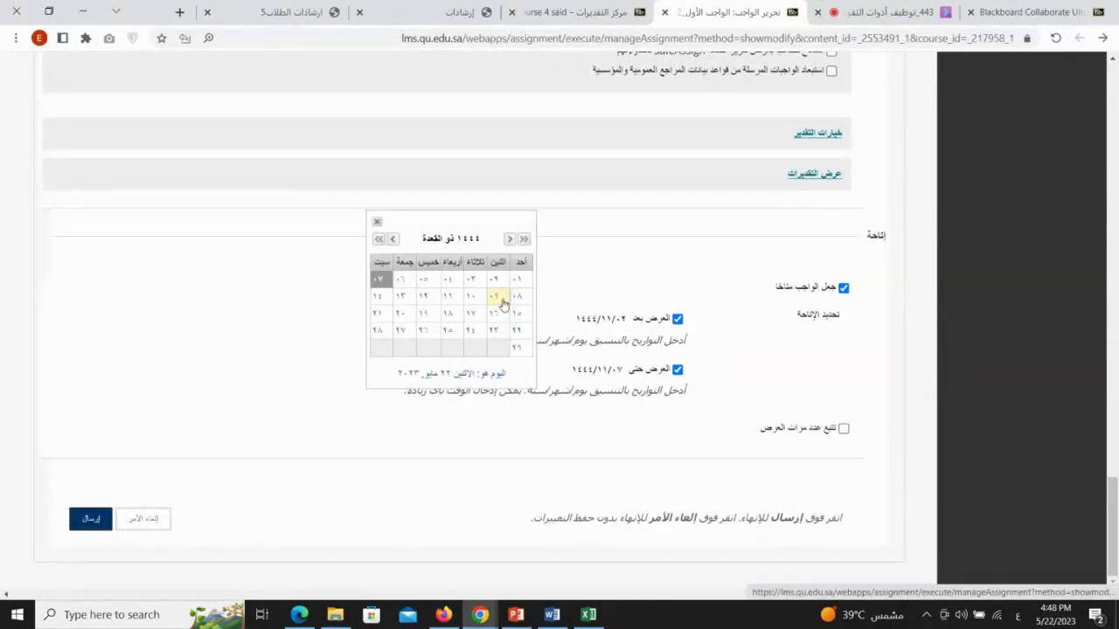
pyautogui.click(852, 386)
# Step: Examine the number-of-attempts setting (عدد المحاولات) alongside the assignment's availability dates
pyautogui.scroll(5, 852, 389)
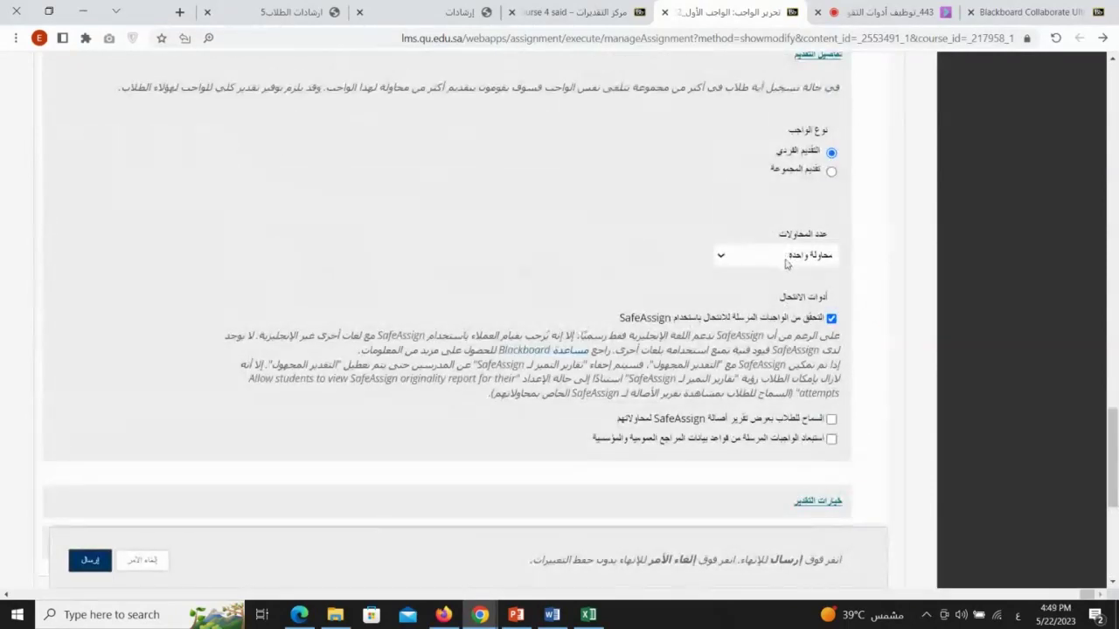
pyautogui.scroll(-4, 670, 410)
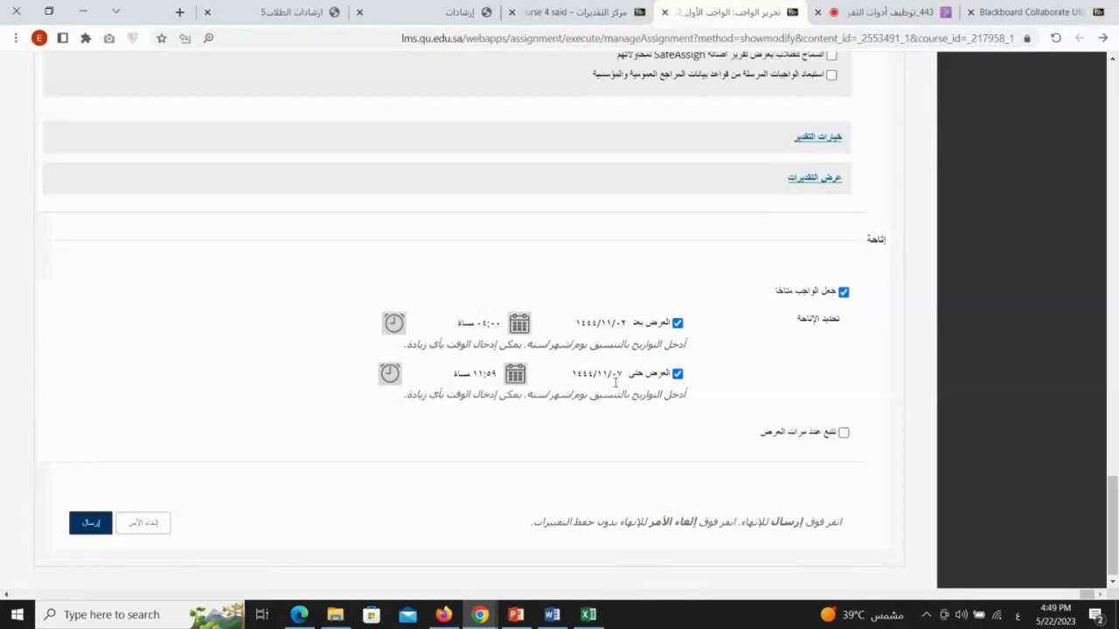
pyautogui.scroll(4, 615, 382)
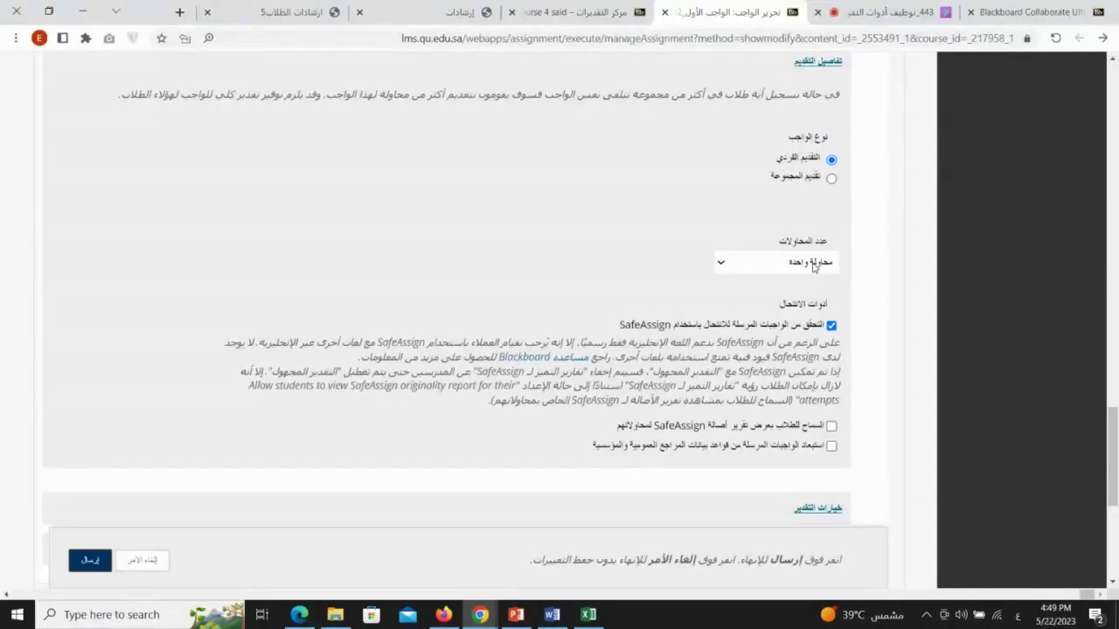
pyautogui.scroll(-4, 786, 394)
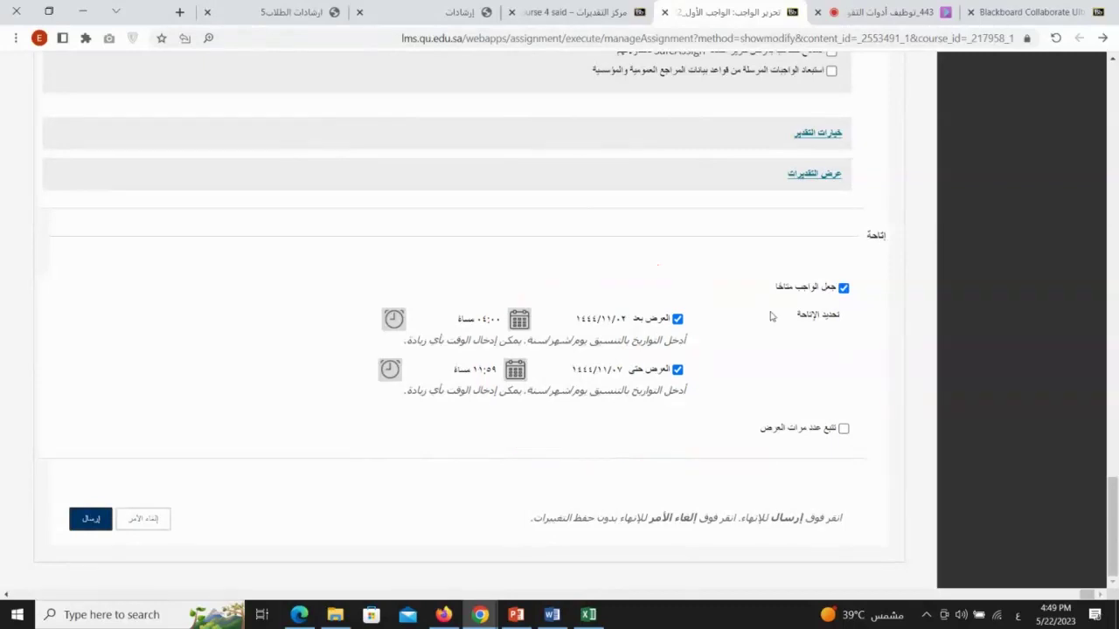
pyautogui.scroll(3, 769, 317)
pyautogui.scroll(2, 818, 267)
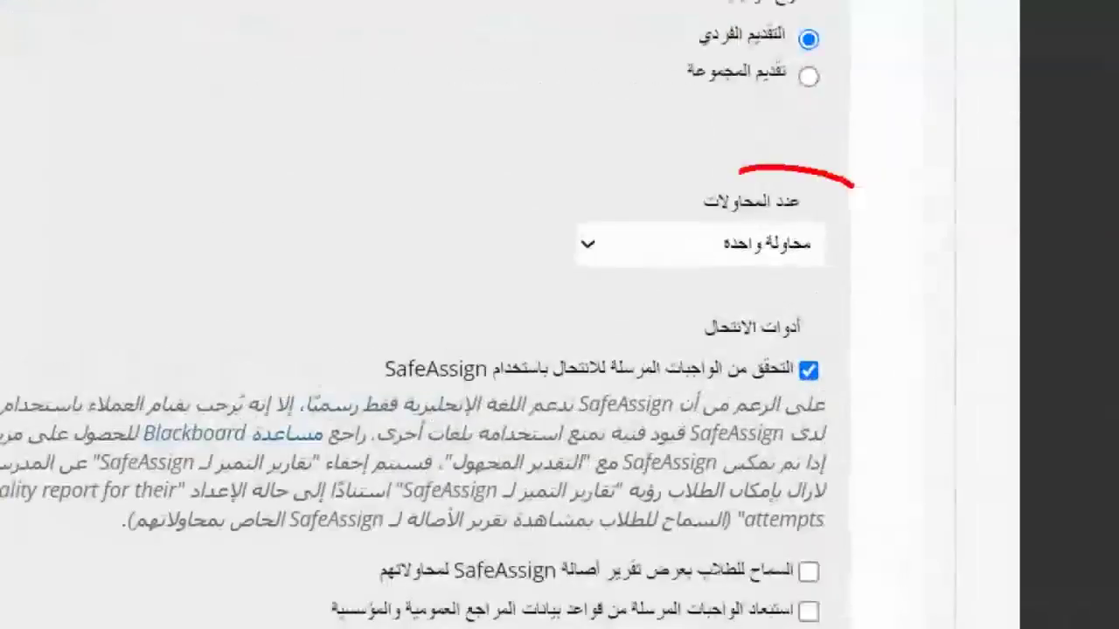
pyautogui.moveTo(853, 186); pyautogui.dragTo(877, 162)
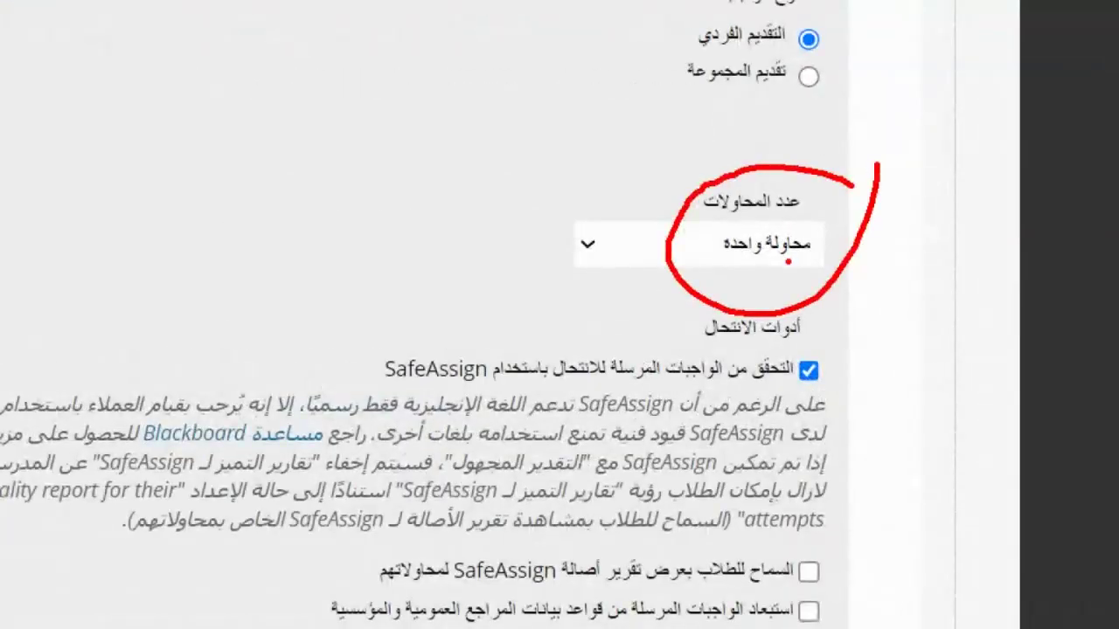
pyautogui.moveTo(677, 262); pyautogui.dragTo(757, 268)
pyautogui.moveTo(732, 254); pyautogui.dragTo(744, 278)
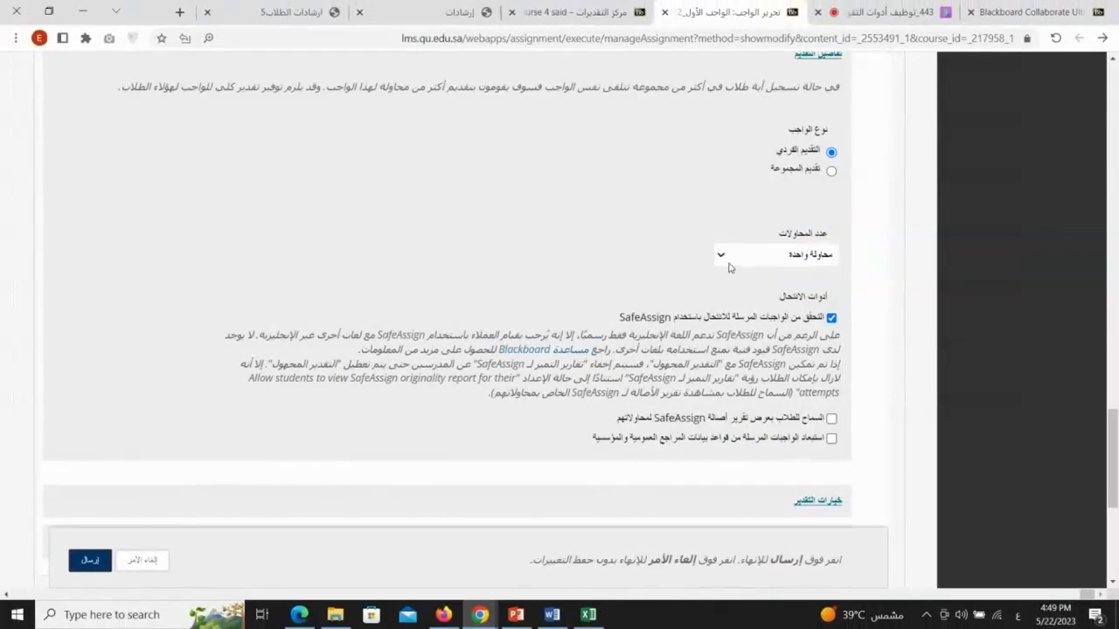
# Step: Set the number of attempts to multiple (محاولات متعددة) with a maximum of 2
pyautogui.click(653, 242)
pyautogui.click(778, 287)
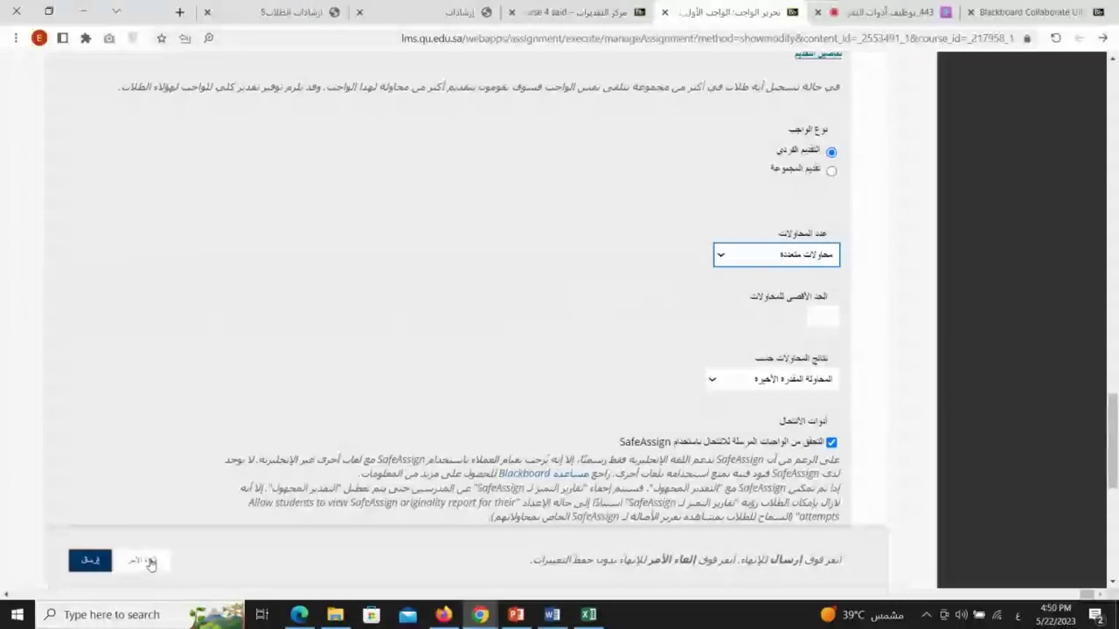
pyautogui.click(817, 320)
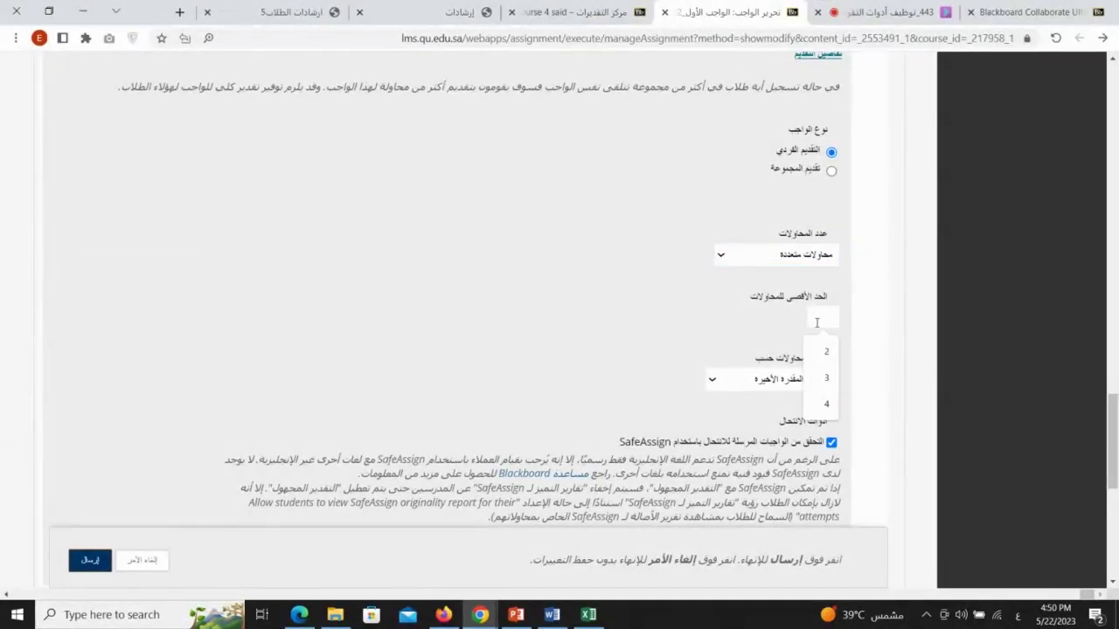
pyautogui.write('2')
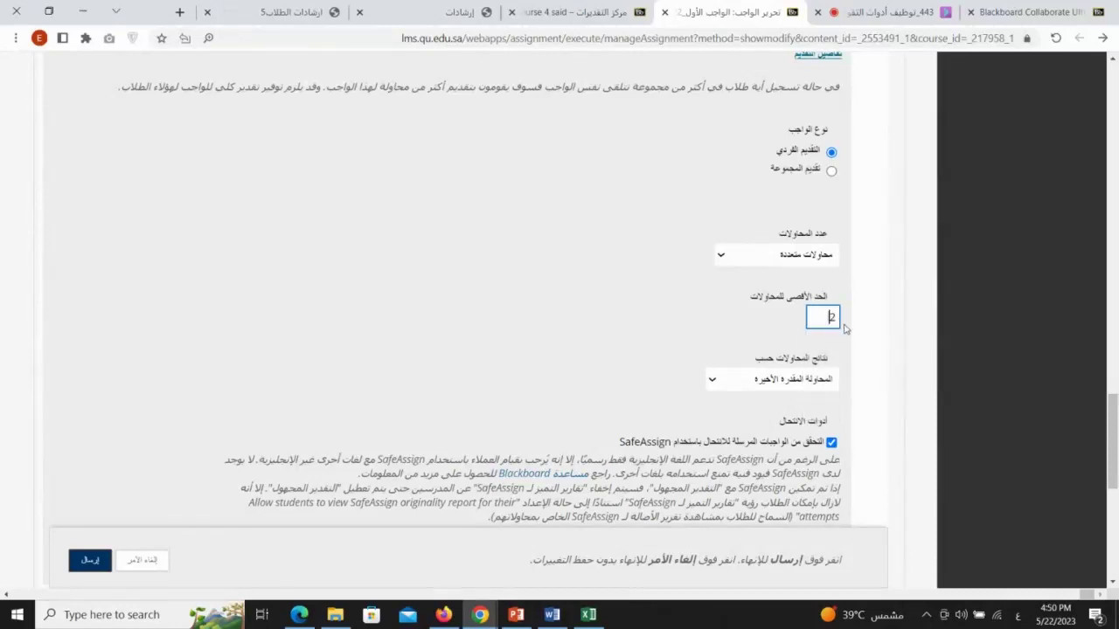
# Step: Try a maximum number of attempts of 1 for the assignment
pyautogui.click(853, 340)
pyautogui.doubleClick(833, 317)
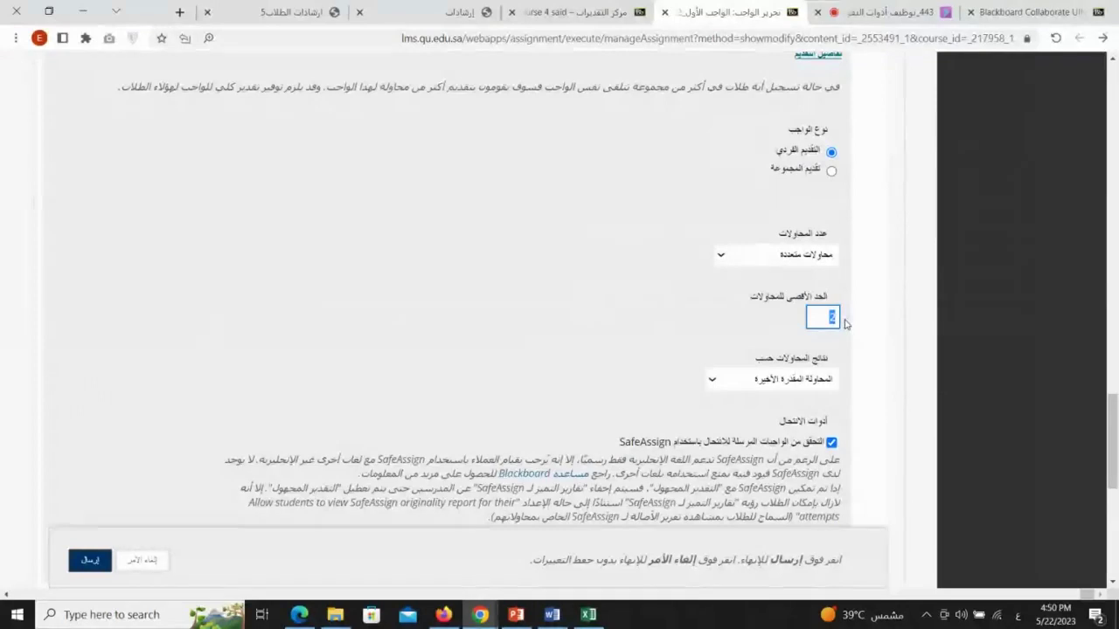
pyautogui.write('1')
pyautogui.click(625, 309)
# Step: Set the number of attempts back to a single attempt (محاولة واحدة) and cancel the assignment edit
pyautogui.click(776, 254)
pyautogui.click(776, 270)
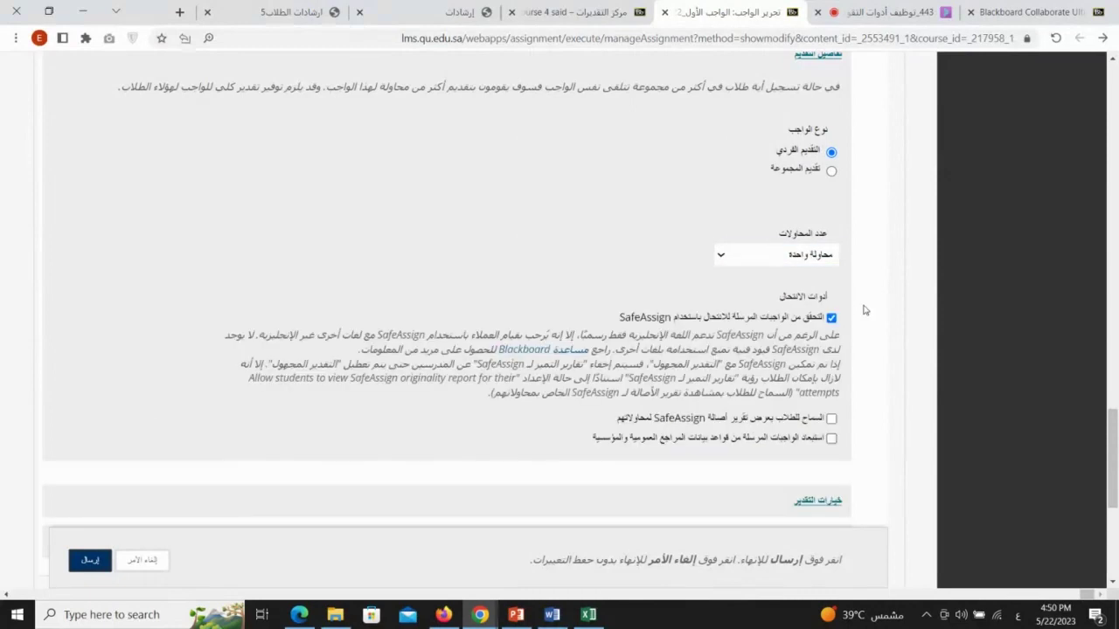
pyautogui.click(142, 562)
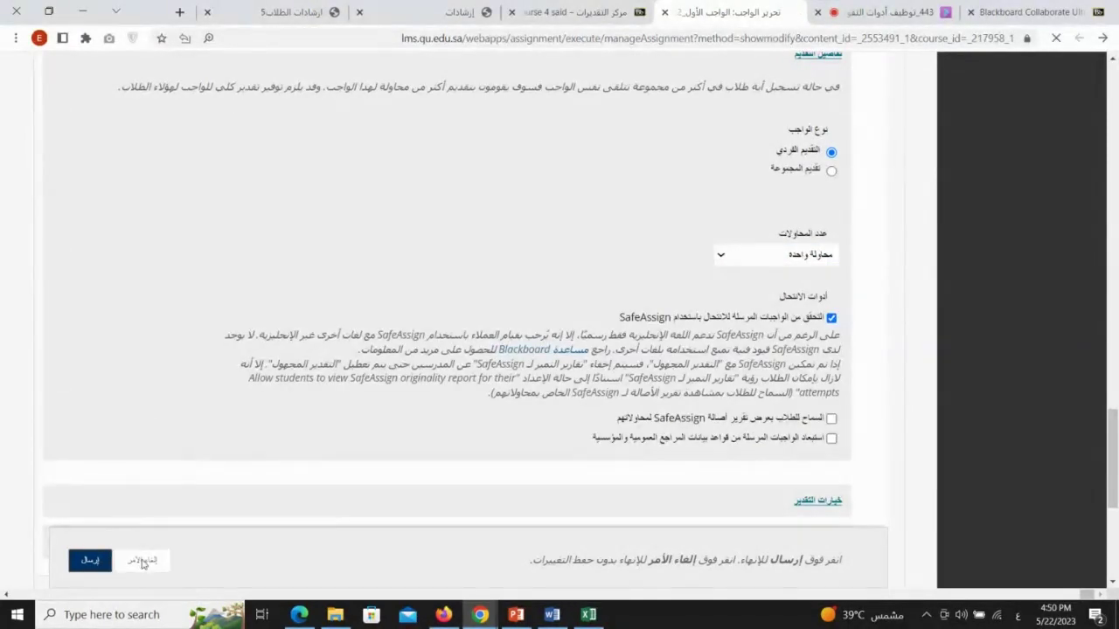
# Step: Check the Blackboard Collaborate session chat and reopen the assignment الواجب الأول_22 مايو for editing
pyautogui.hotkey('ctrl', 'shift', 'Tab')
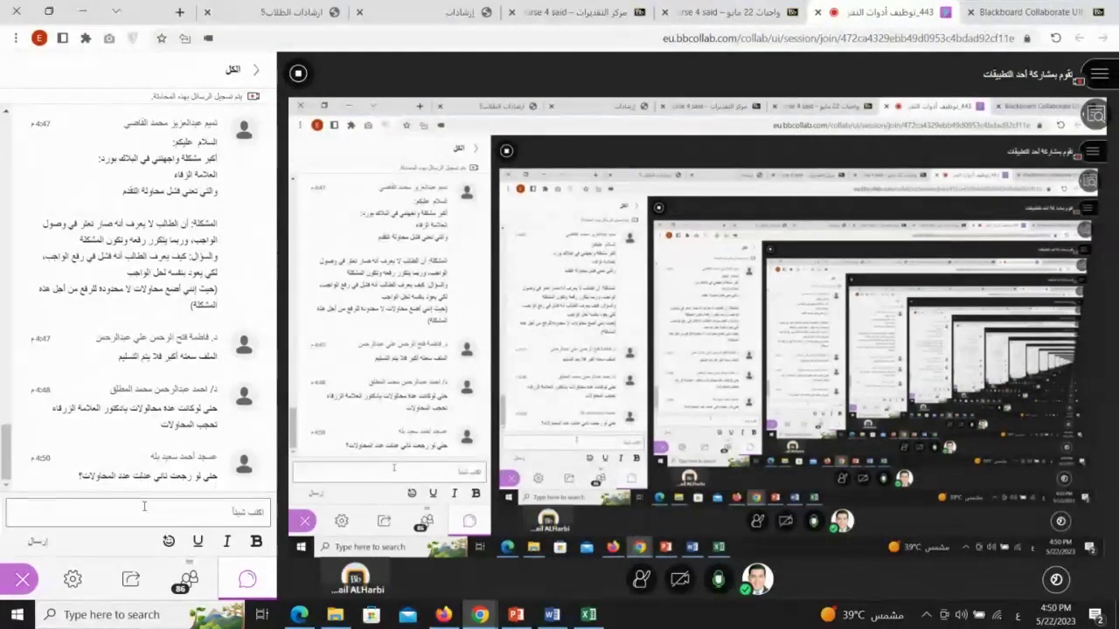
pyautogui.click(701, 11)
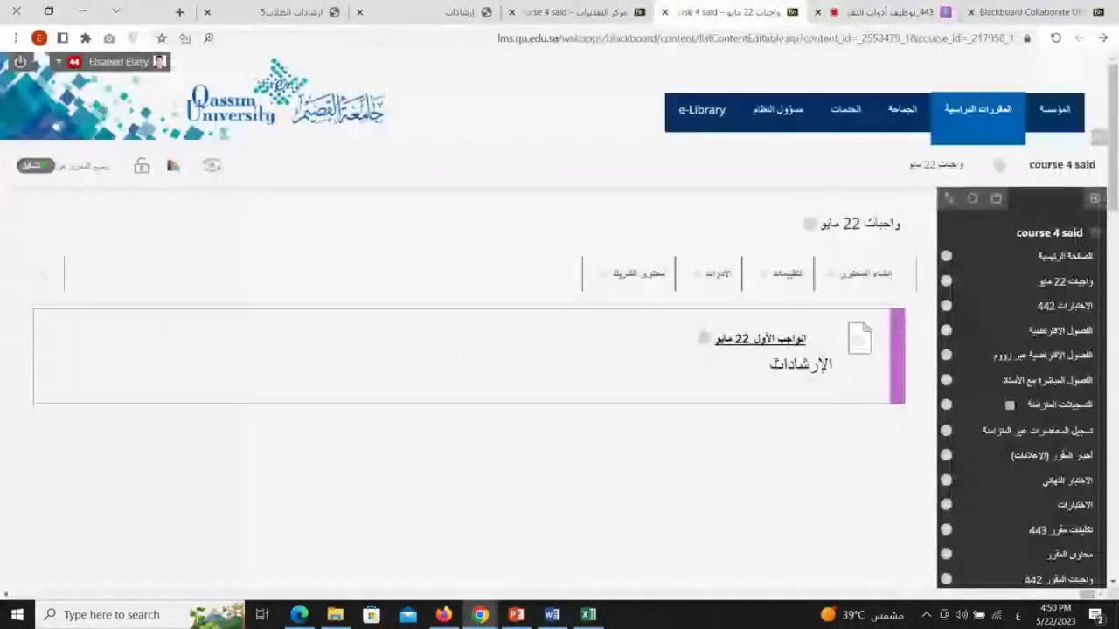
pyautogui.click(703, 345)
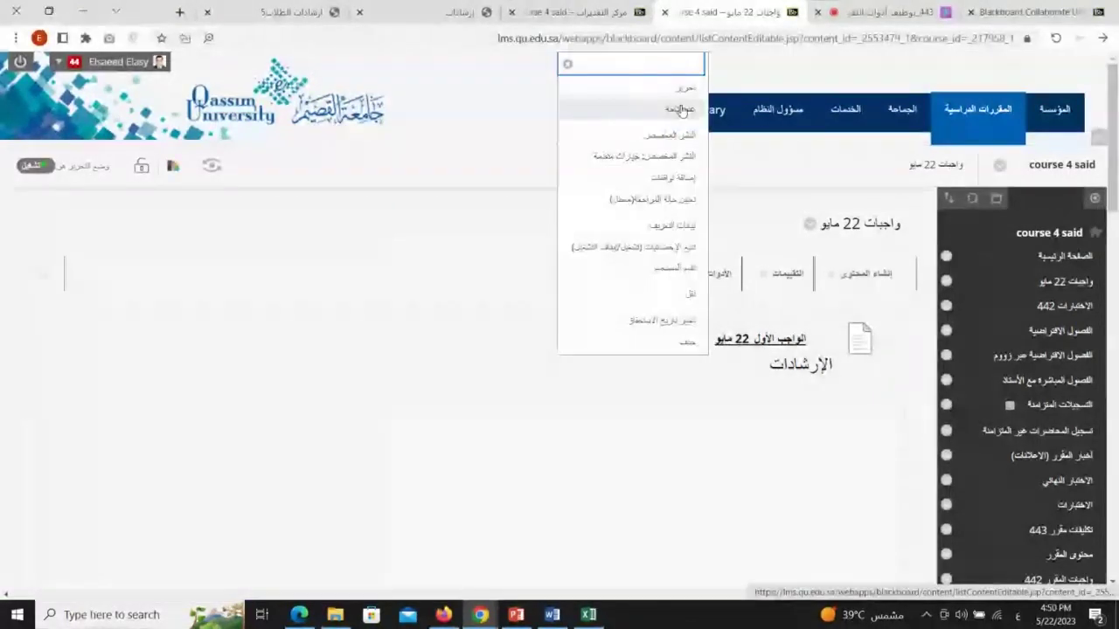
pyautogui.click(683, 91)
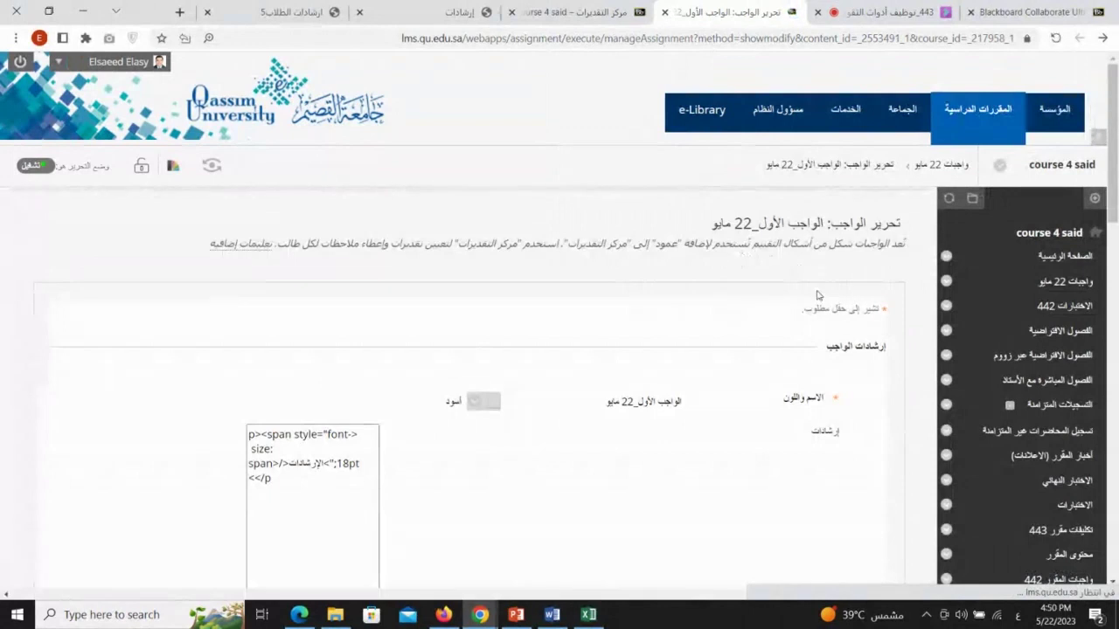
# Step: Expand the submission details (تفاصيل التقديم) of the reopened assignment
pyautogui.scroll(-4, 817, 297)
pyautogui.scroll(-10, 818, 297)
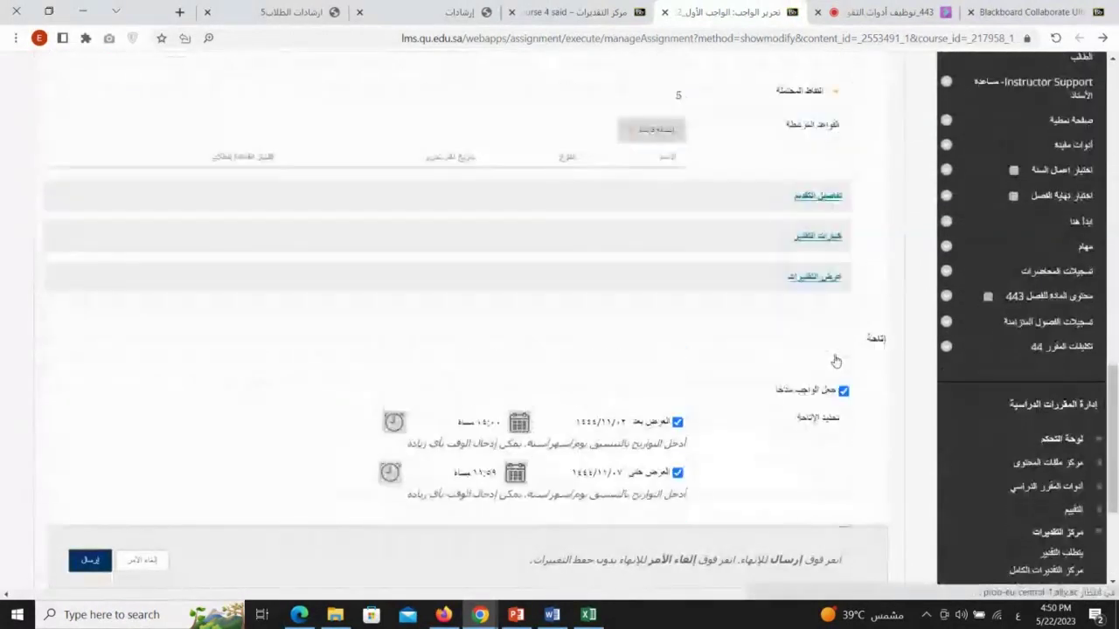
pyautogui.scroll(5, 840, 391)
pyautogui.scroll(-2, 826, 245)
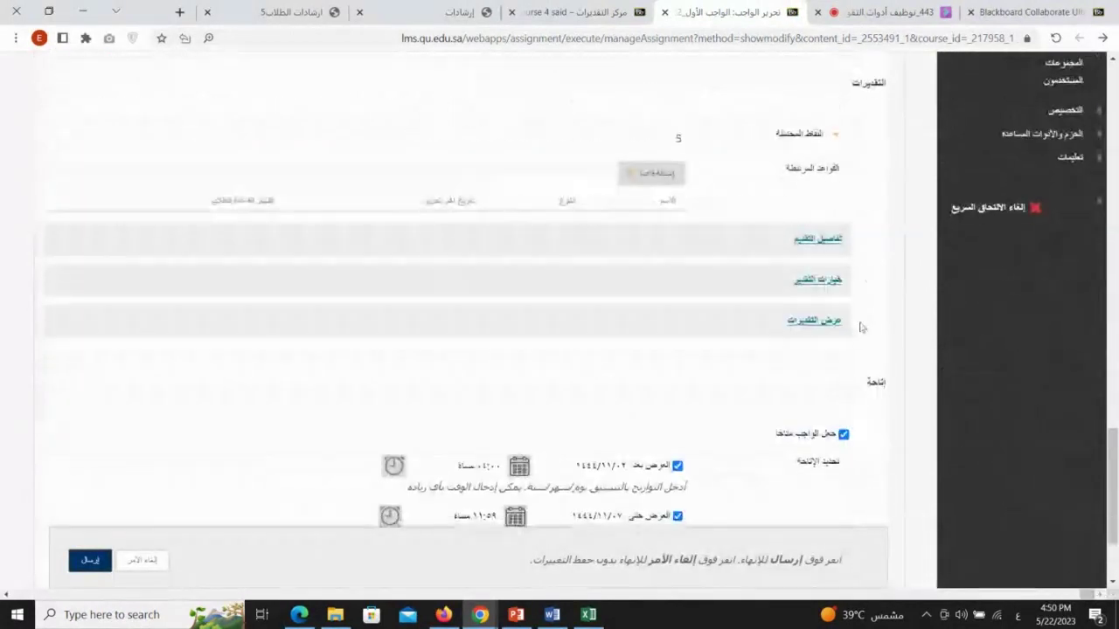
pyautogui.click(826, 246)
pyautogui.scroll(-1, 822, 288)
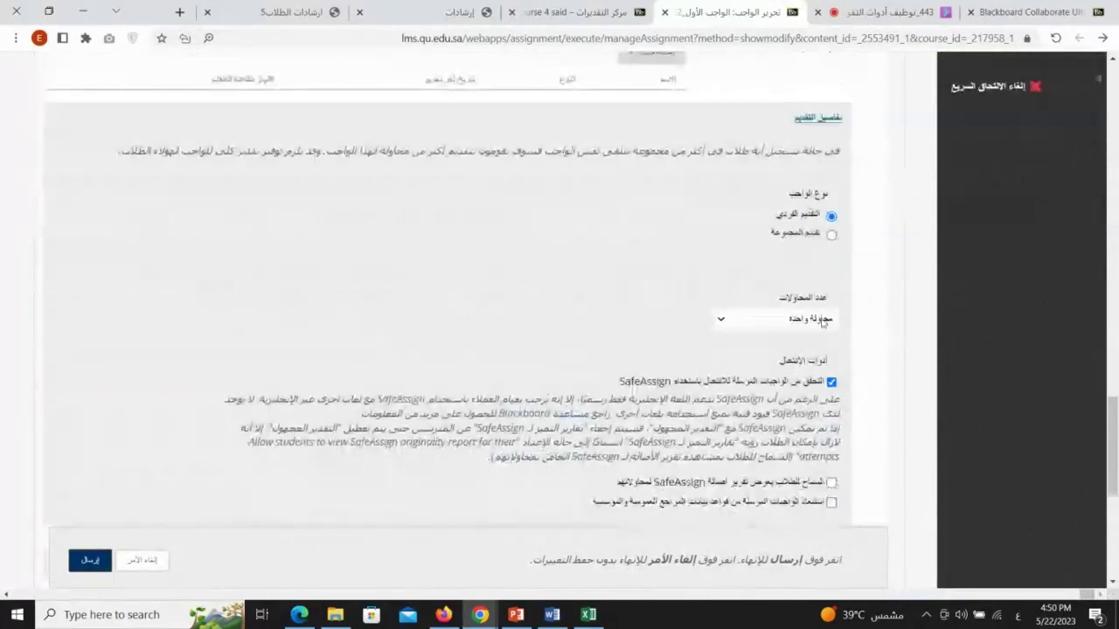
# Step: Allow multiple attempts (محاولات متعددة) on the assignment with a maximum of 3
pyautogui.click(820, 320)
pyautogui.click(819, 353)
pyautogui.click(822, 381)
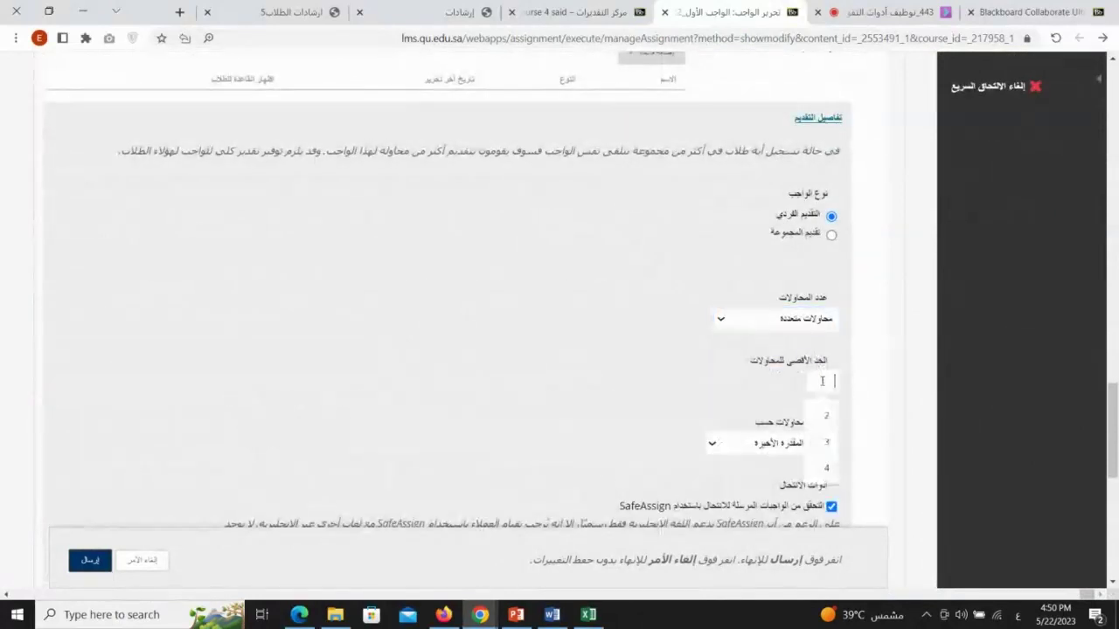
pyautogui.write('3')
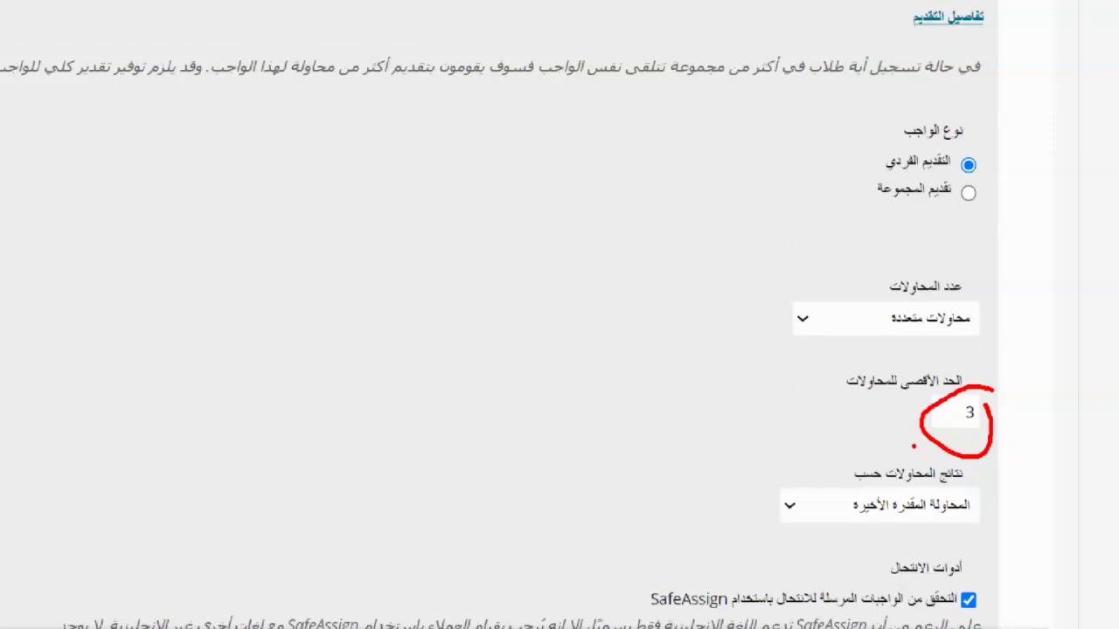
pyautogui.moveTo(832, 416)
pyautogui.mouseDown()
pyautogui.moveTo(869, 416)
pyautogui.moveTo(862, 408)
pyautogui.moveTo(866, 428)
pyautogui.mouseUp()
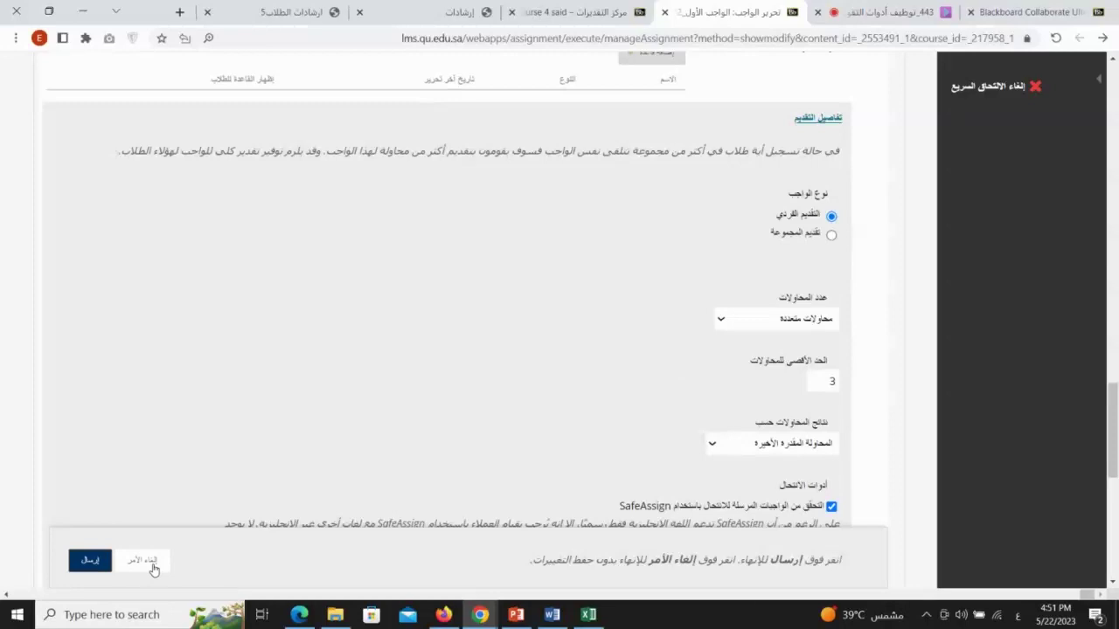
# Step: Set the assignment's maximum number of attempts (الحد الأقصى للمحاولات) to 2
pyautogui.doubleClick(821, 386)
pyautogui.write('2')
pyautogui.scroll(-2, 866, 380)
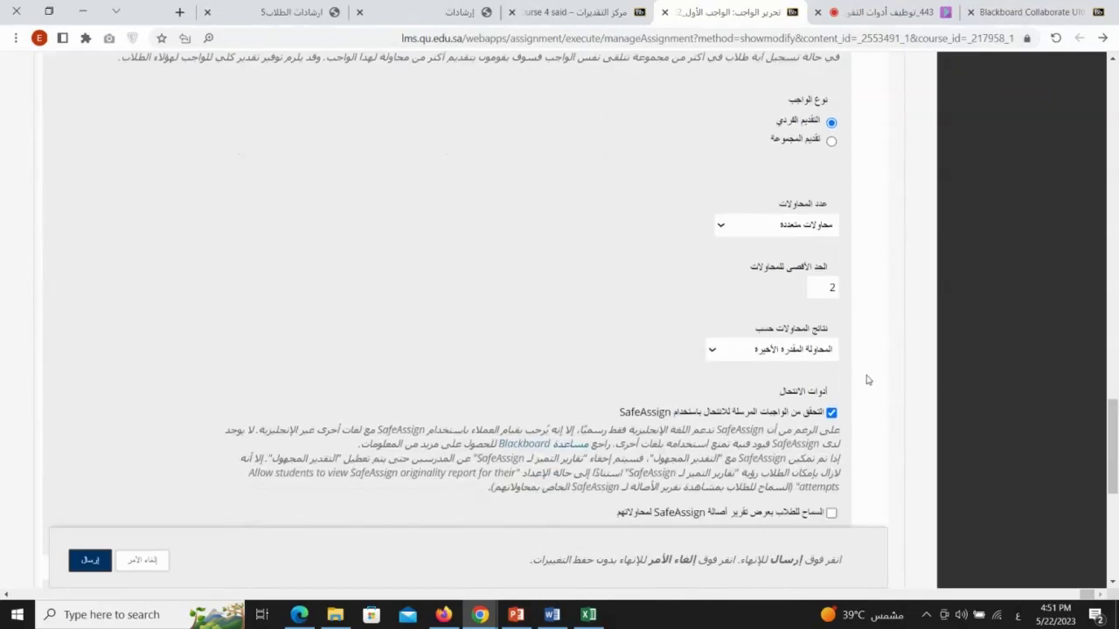
# Step: Set the assignment's availability end date (العرض حتى) to 1444/11/10
pyautogui.doubleClick(833, 261)
pyautogui.scroll(-7, 619, 370)
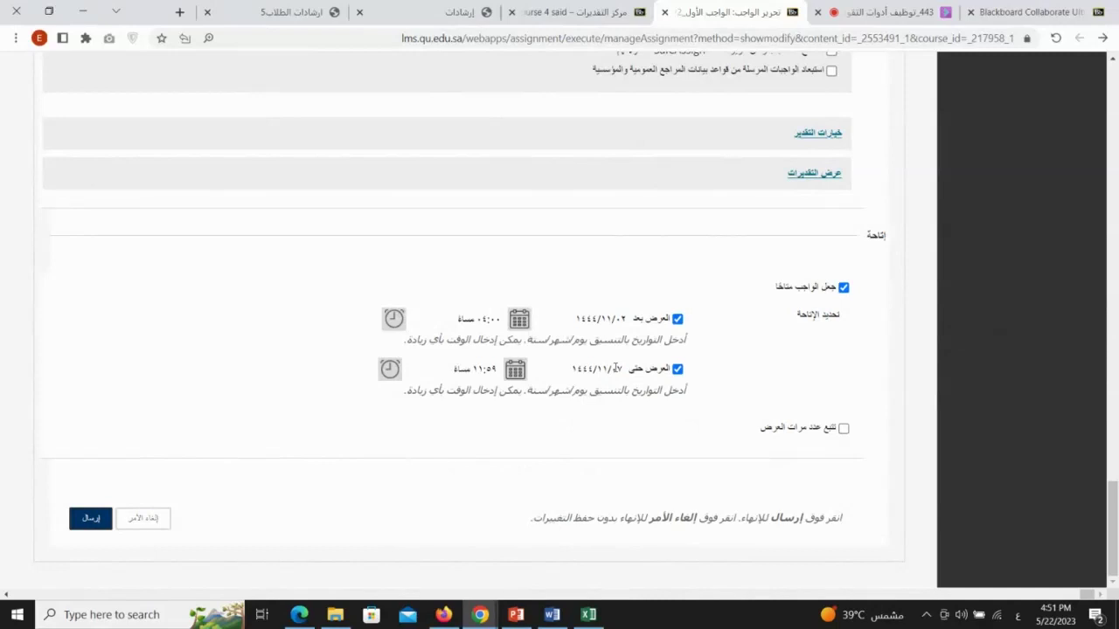
pyautogui.click(606, 368)
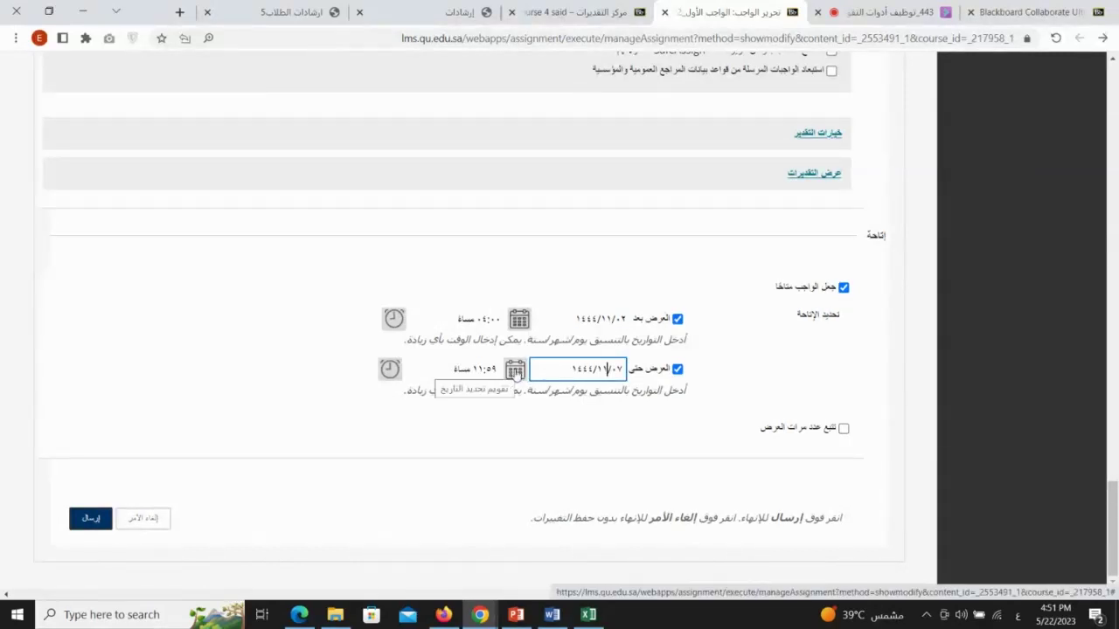
pyautogui.click(516, 370)
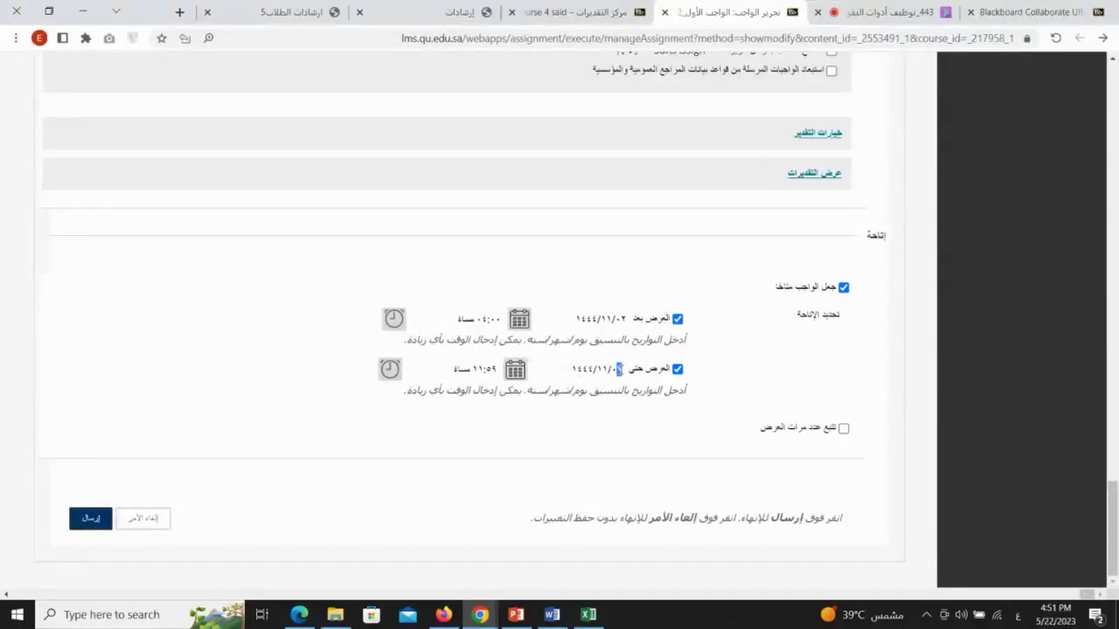
pyautogui.click(516, 368)
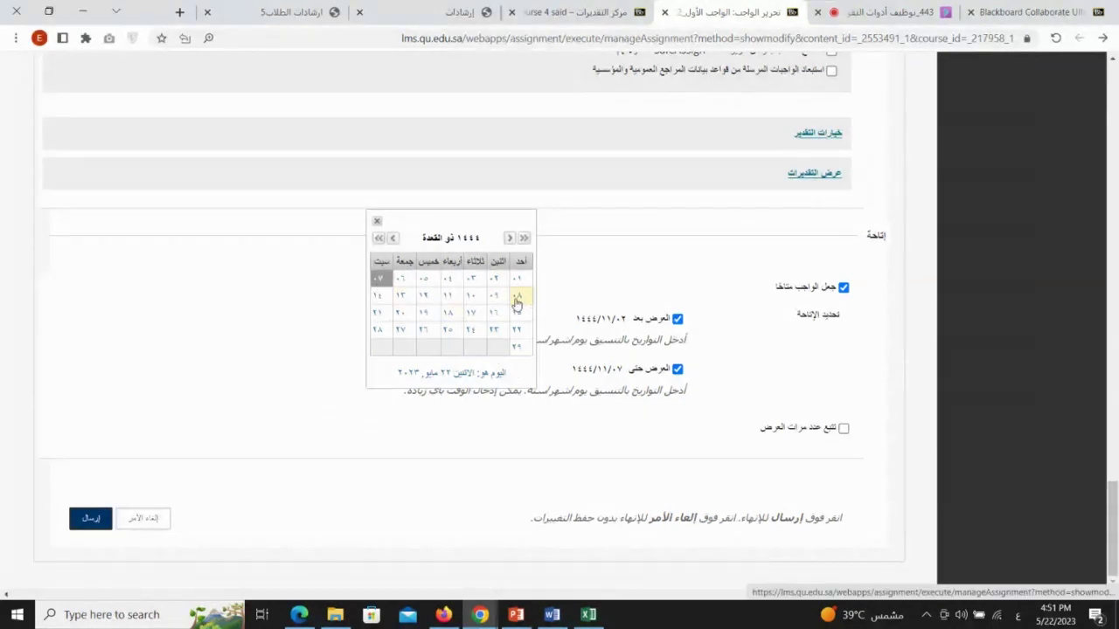
pyautogui.click(469, 298)
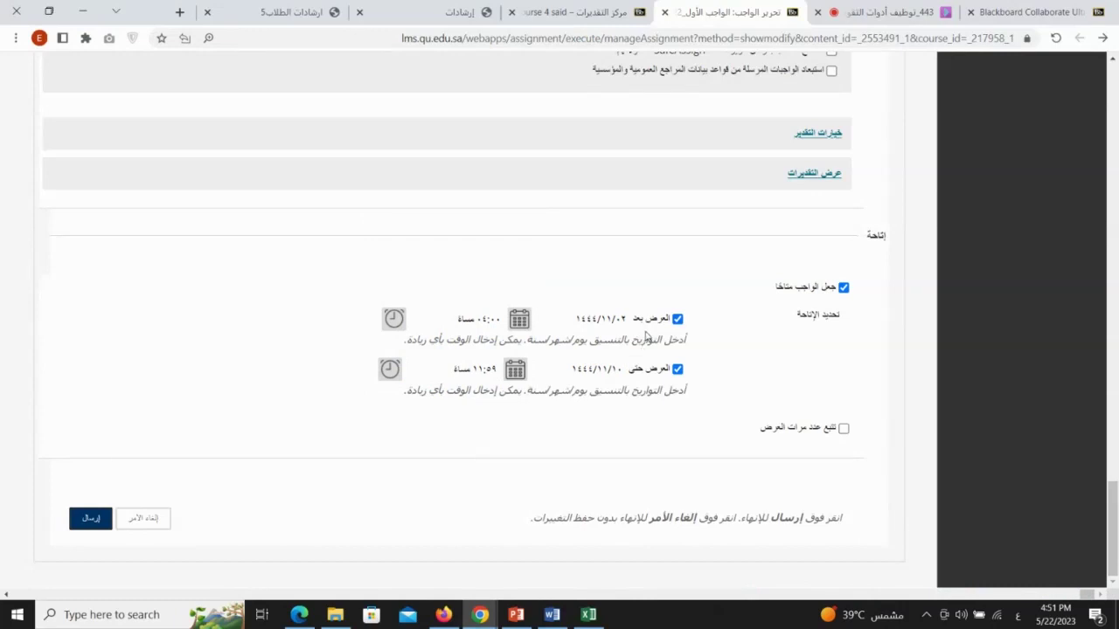
# Step: Circle the assignment's availability start and end dates with a pen annotation and clear the drawing
pyautogui.moveTo(712, 298)
pyautogui.mouseDown()
pyautogui.moveTo(633, 258)
pyautogui.moveTo(411, 422)
pyautogui.moveTo(751, 333)
pyautogui.mouseUp()
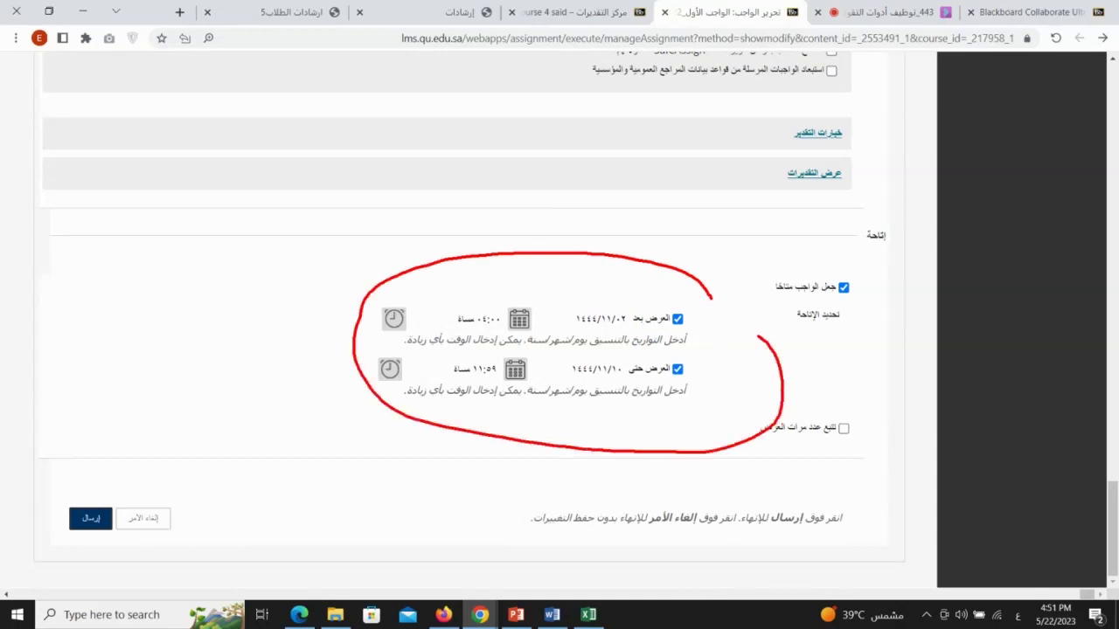
pyautogui.press('Escape')
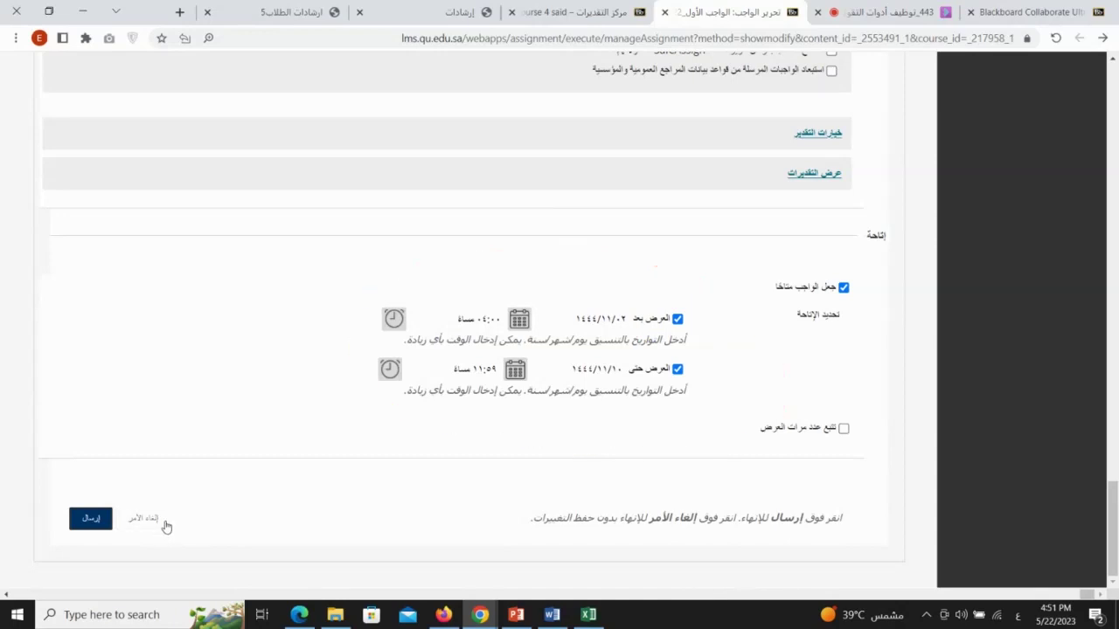
# Step: Check the Blackboard Collaborate session chat, and look through the course menu beside the student's assignment upload page in Firefox
pyautogui.click(870, 11)
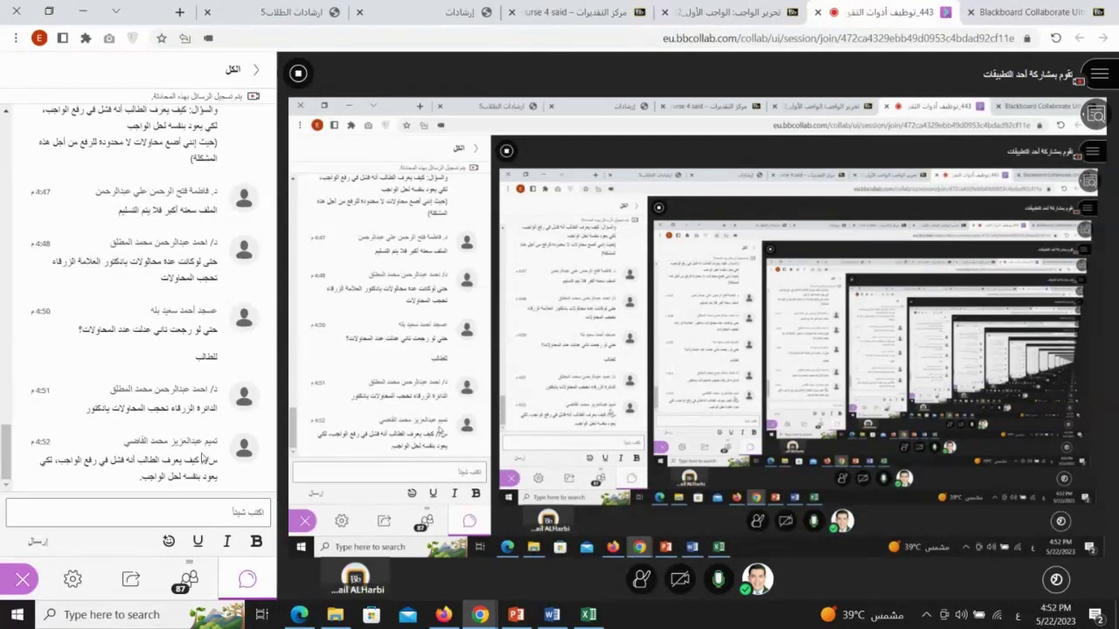
pyautogui.click(444, 614)
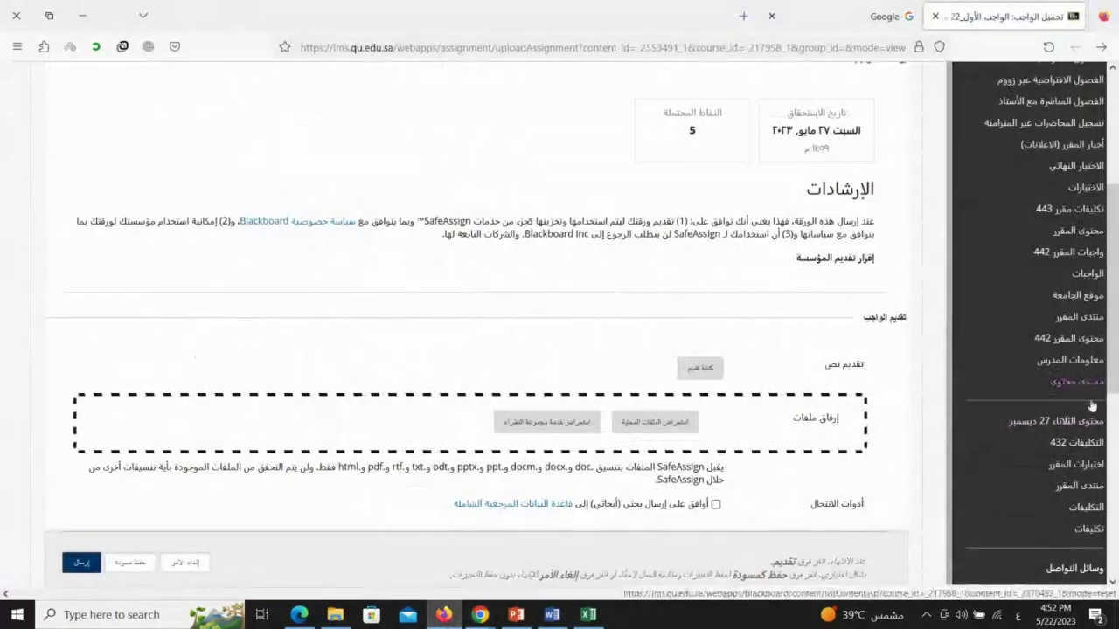
pyautogui.scroll(-1, 1092, 410)
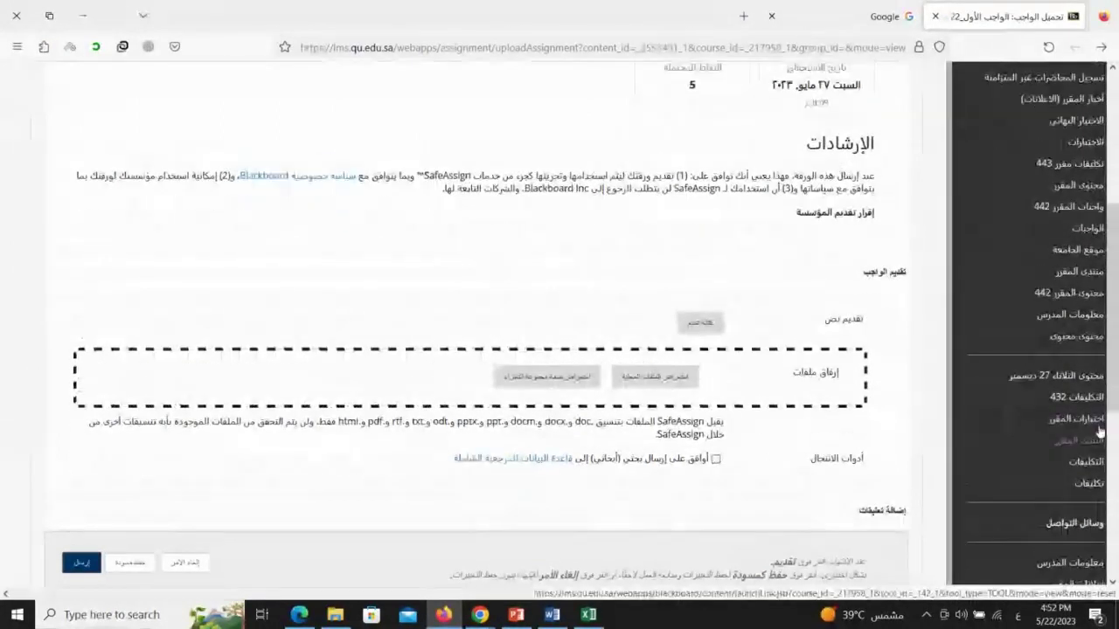
pyautogui.scroll(2, 1100, 432)
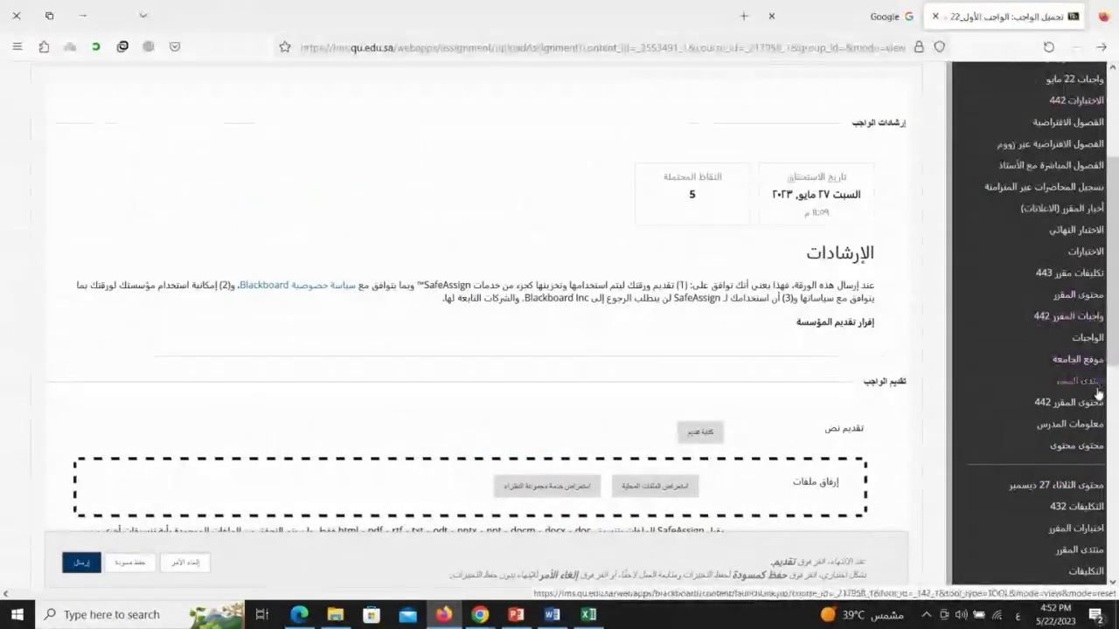
pyautogui.scroll(-2, 1098, 394)
# Step: Switch to the student account's Blackboard page in Edge and open the course course 4 said
pyautogui.click(299, 615)
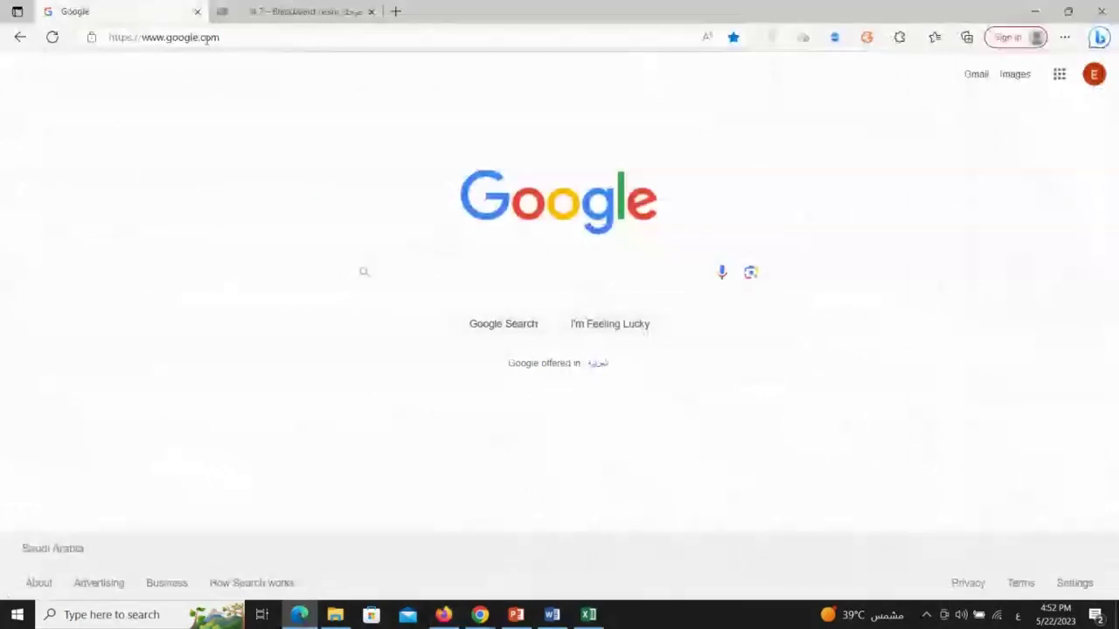
pyautogui.click(289, 10)
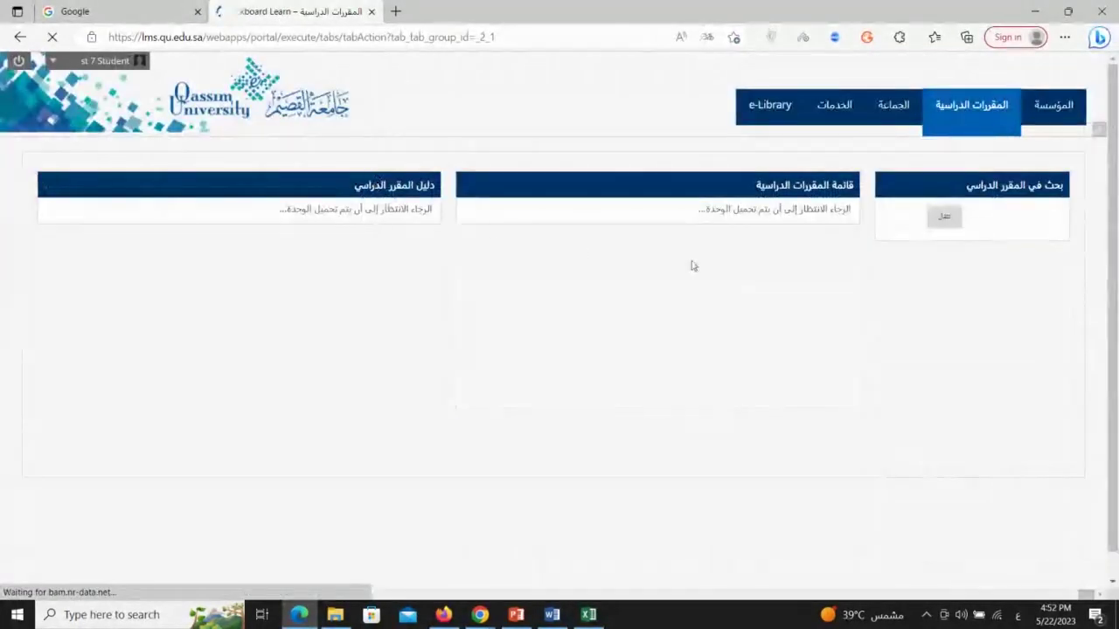
pyautogui.click(774, 318)
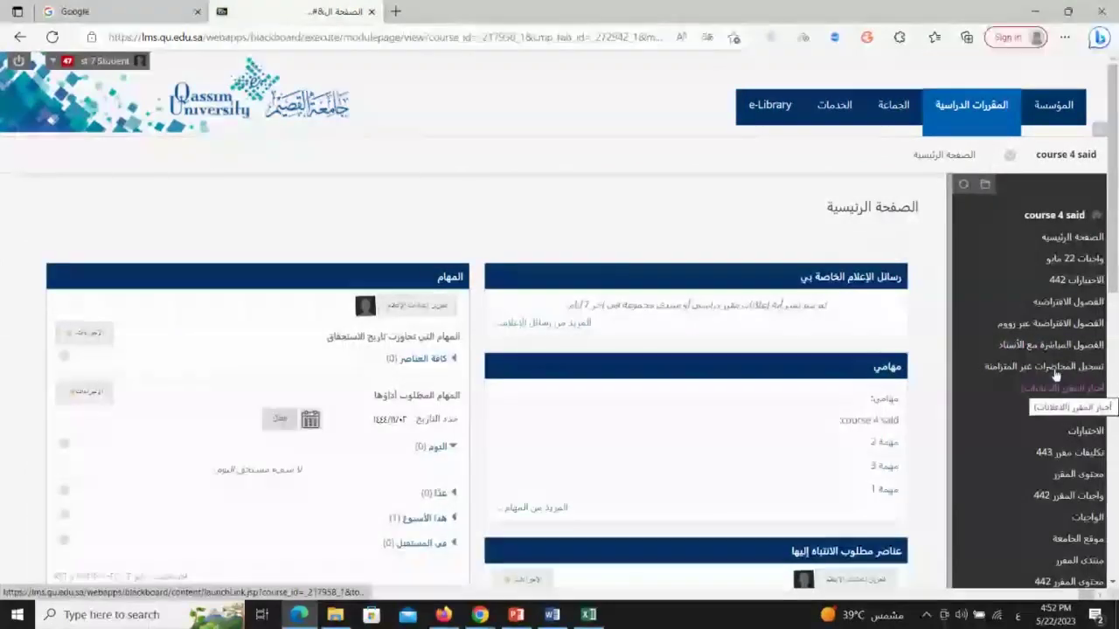
# Step: Locate the My Grades - درجاتي entry in the student's course menu and mark it with an underline and a circle
pyautogui.scroll(-2, 1116, 412)
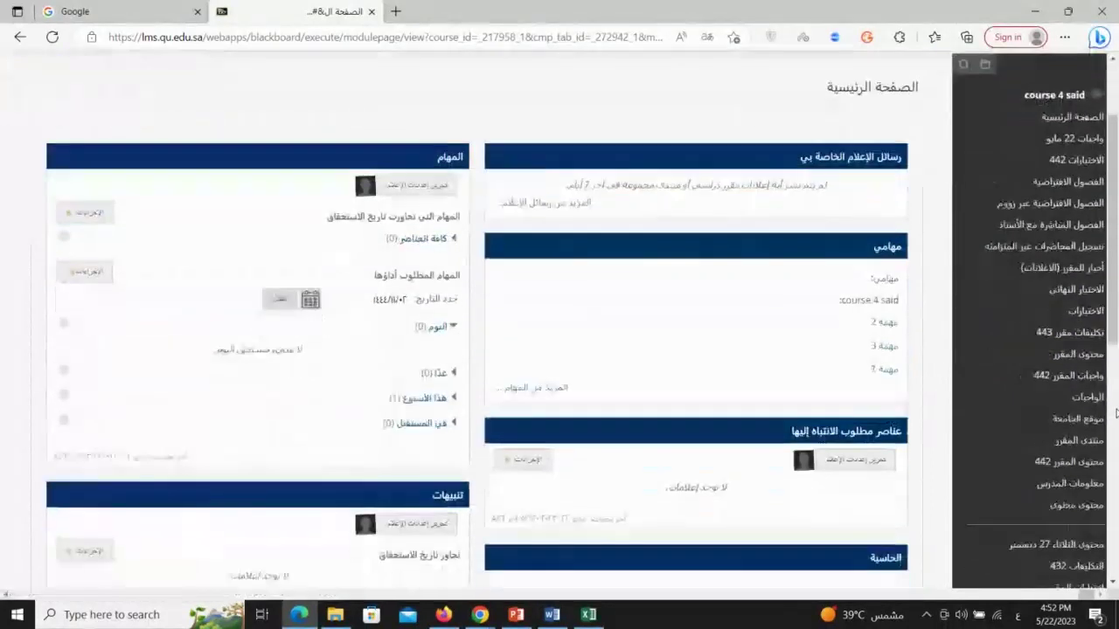
pyautogui.scroll(-5, 1116, 413)
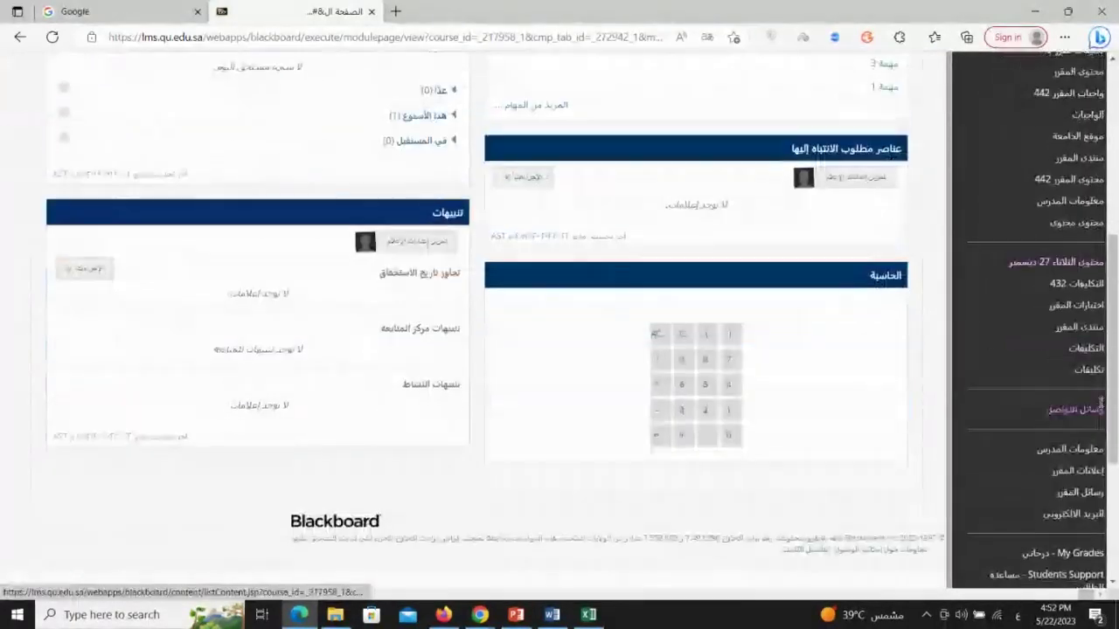
pyautogui.scroll(-4, 1100, 404)
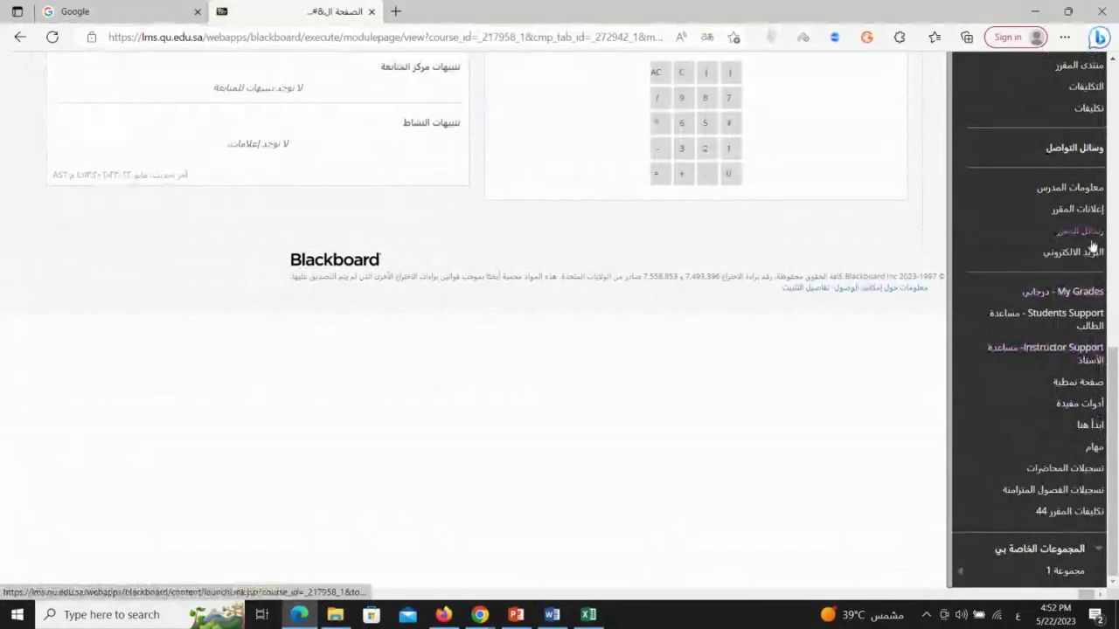
pyautogui.moveTo(1052, 300)
pyautogui.mouseDown()
pyautogui.moveTo(1012, 300)
pyautogui.moveTo(1048, 336)
pyautogui.moveTo(1089, 334)
pyautogui.mouseUp()
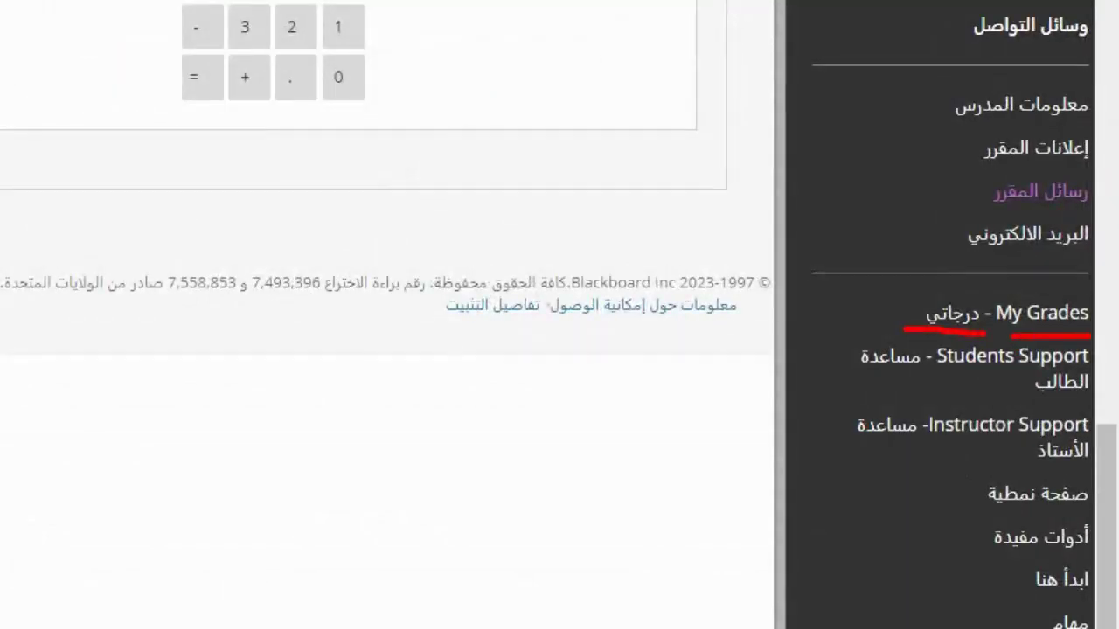
pyautogui.moveTo(1105, 285)
pyautogui.mouseDown()
pyautogui.moveTo(953, 269)
pyautogui.moveTo(909, 325)
pyautogui.moveTo(1064, 344)
pyautogui.moveTo(1102, 302)
pyautogui.mouseUp()
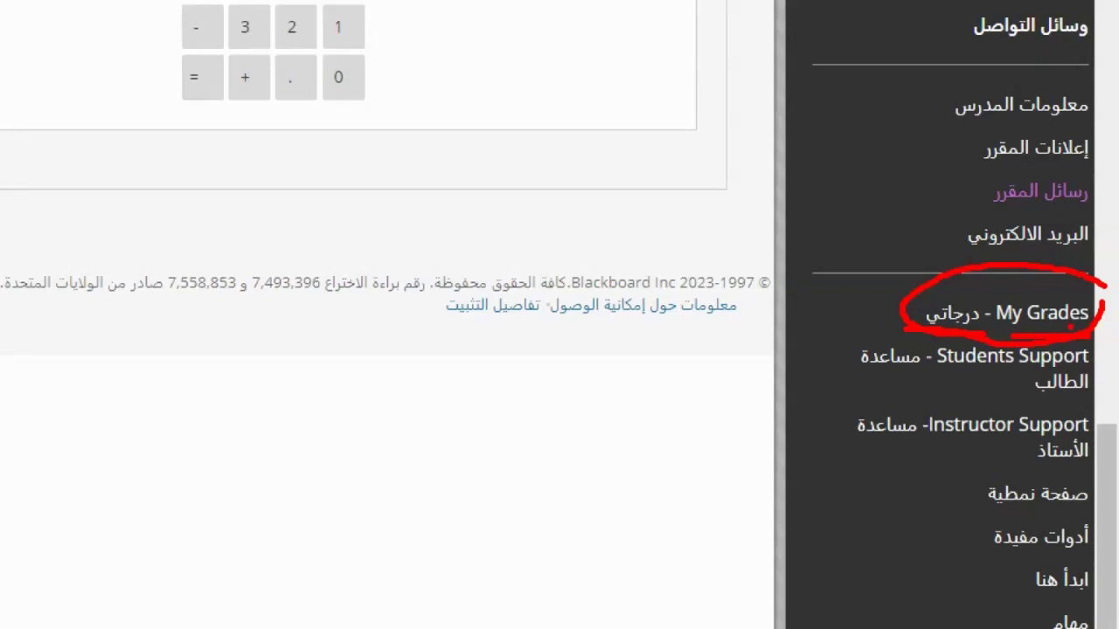
pyautogui.moveTo(796, 306)
pyautogui.mouseDown()
pyautogui.moveTo(881, 306)
pyautogui.moveTo(867, 324)
pyautogui.mouseUp()
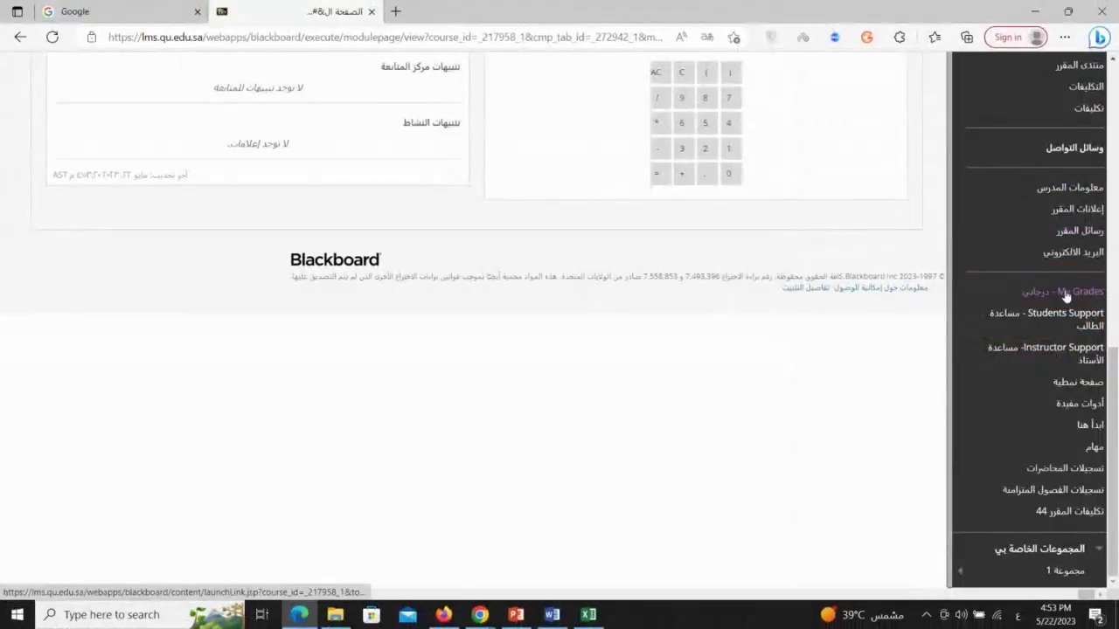
# Step: Open the student's My Grades - درجاتي page and look through the list of graded items
pyautogui.click(1027, 312)
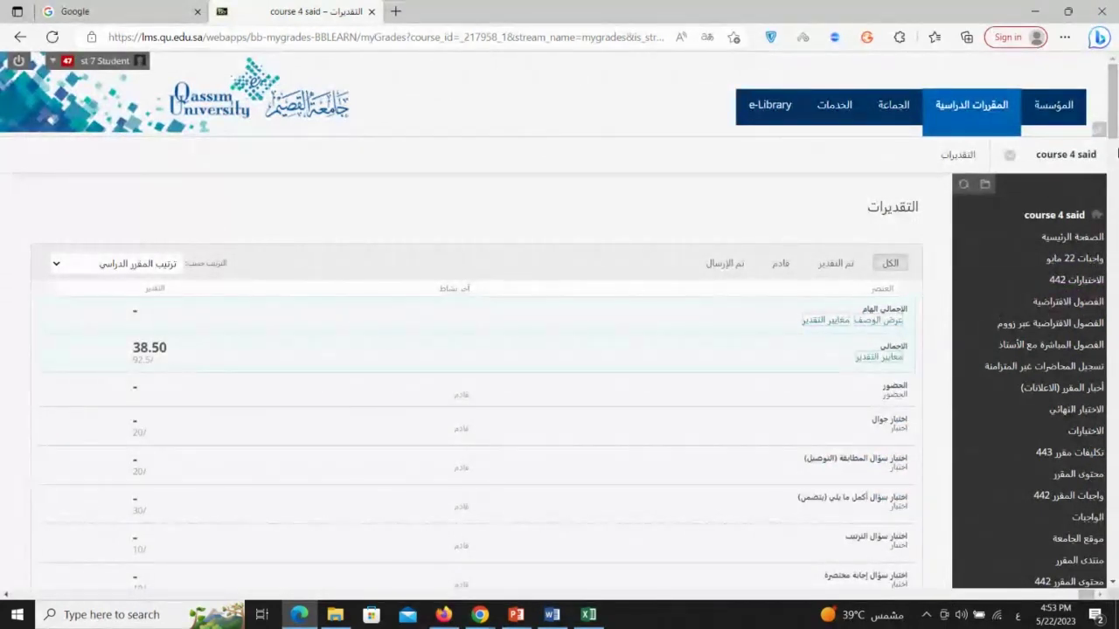
pyautogui.scroll(-3, 872, 322)
pyautogui.scroll(3, 1116, 122)
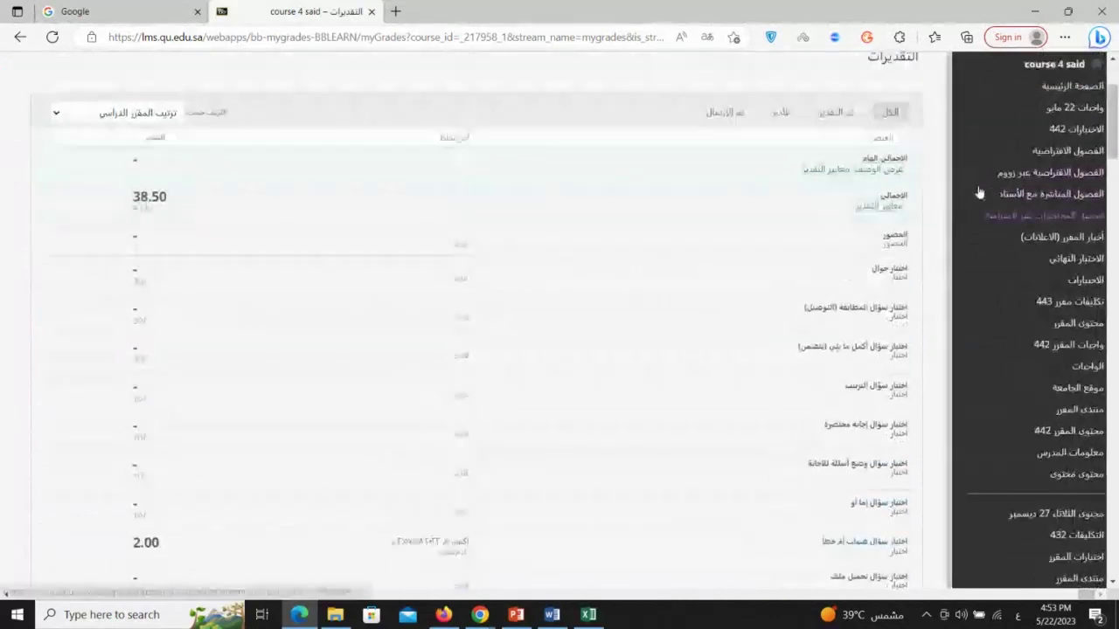